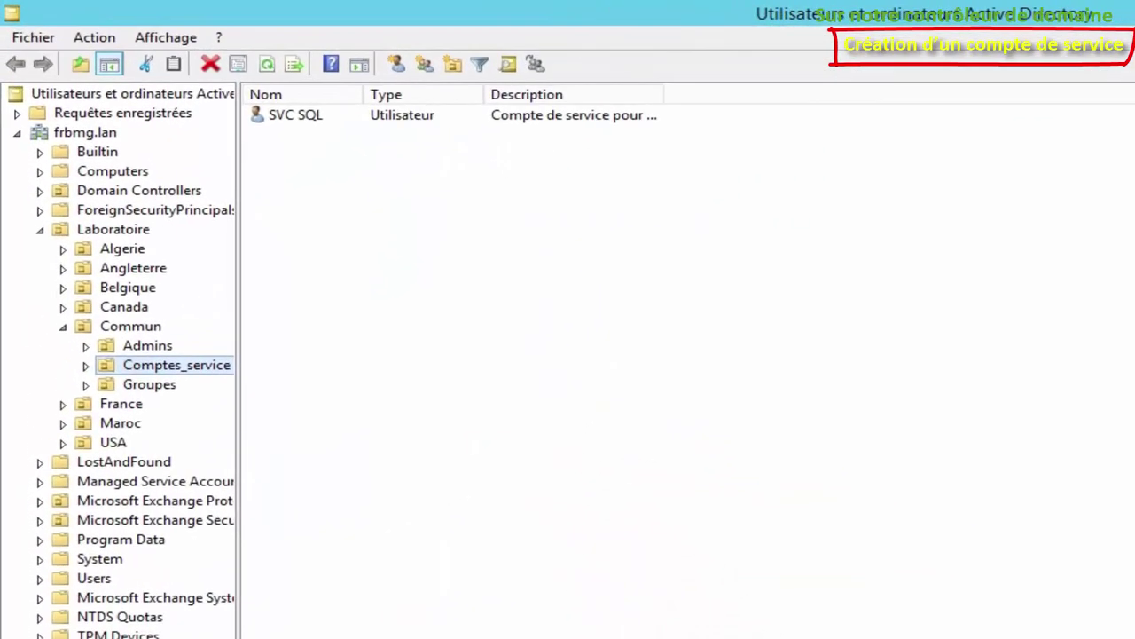
Start a new user in Comptes_service with first name SVC_, last name SharePoint and full name SVC_SharePoint
right_click(369, 285)
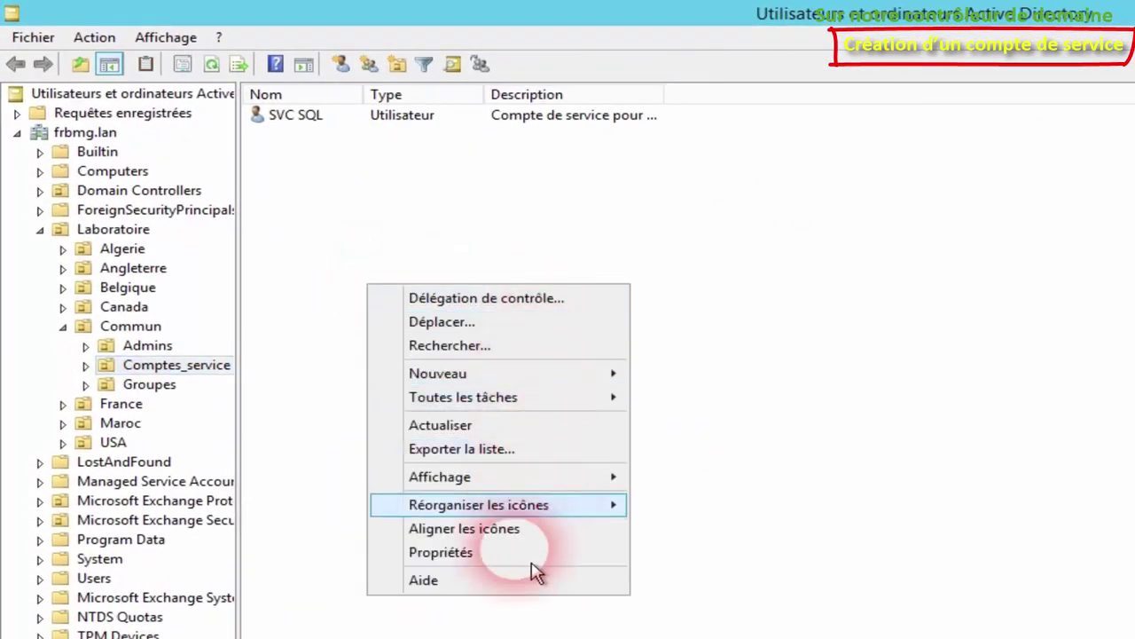
mouse_move(559, 377)
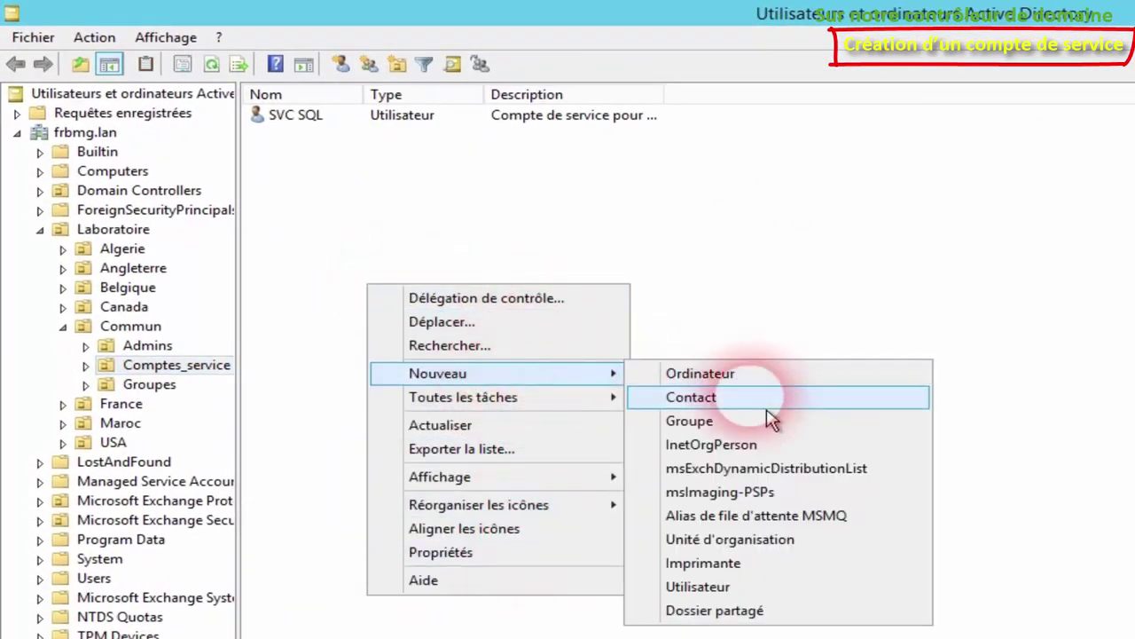
click(754, 589)
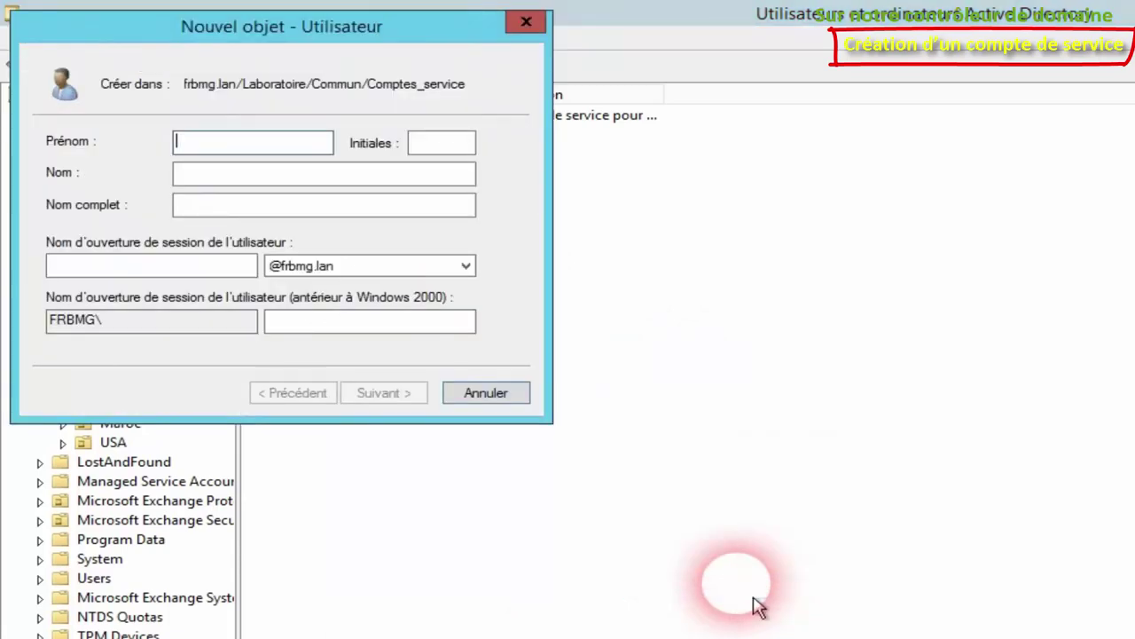
text(SharePoint)
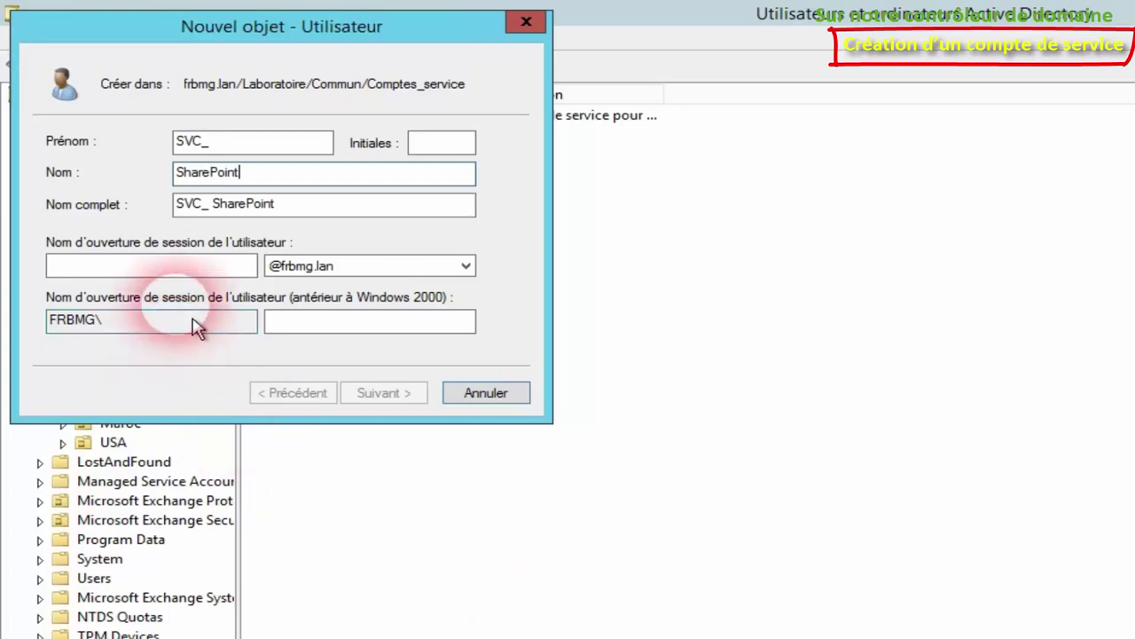
click(182, 266)
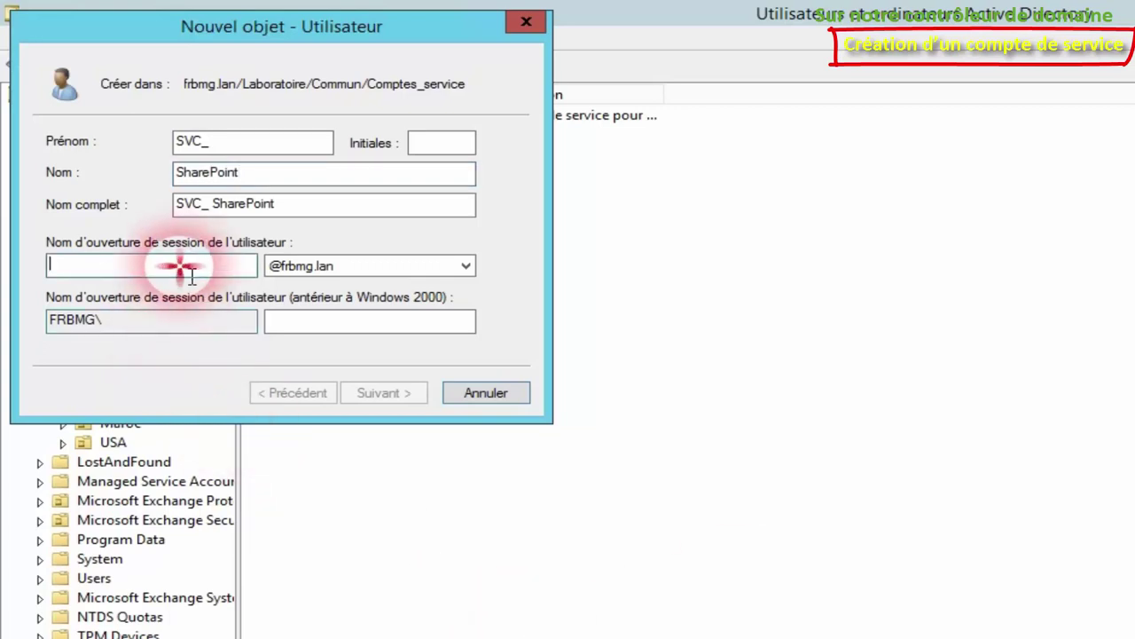
click(223, 206)
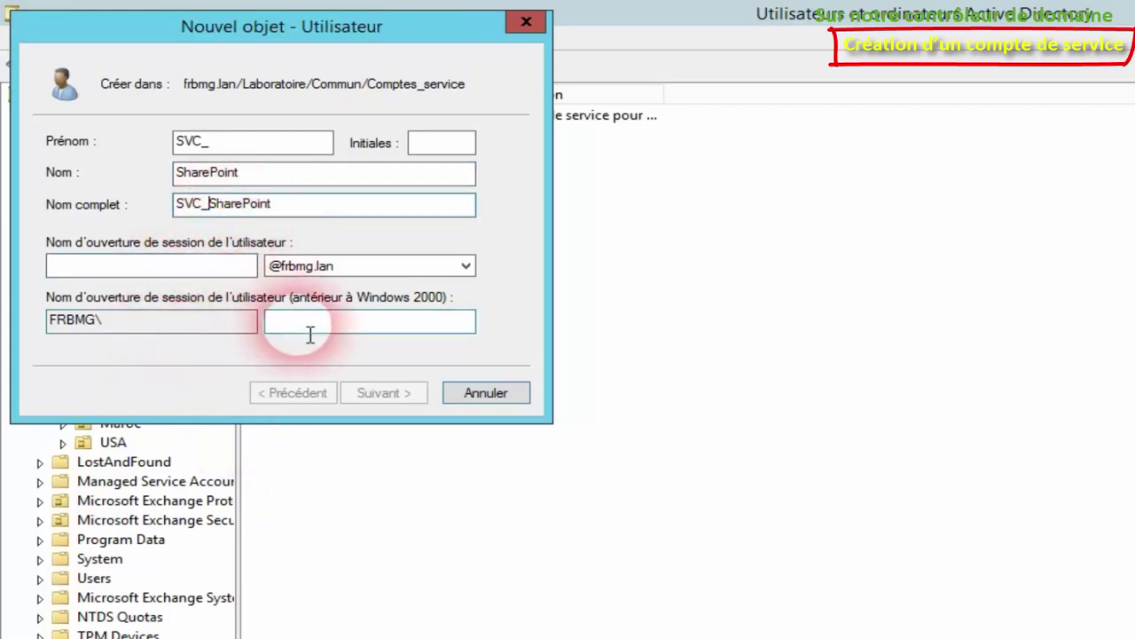
Reuse the full name SVC_SharePoint as the user logon name and continue to the password settings
click(172, 267)
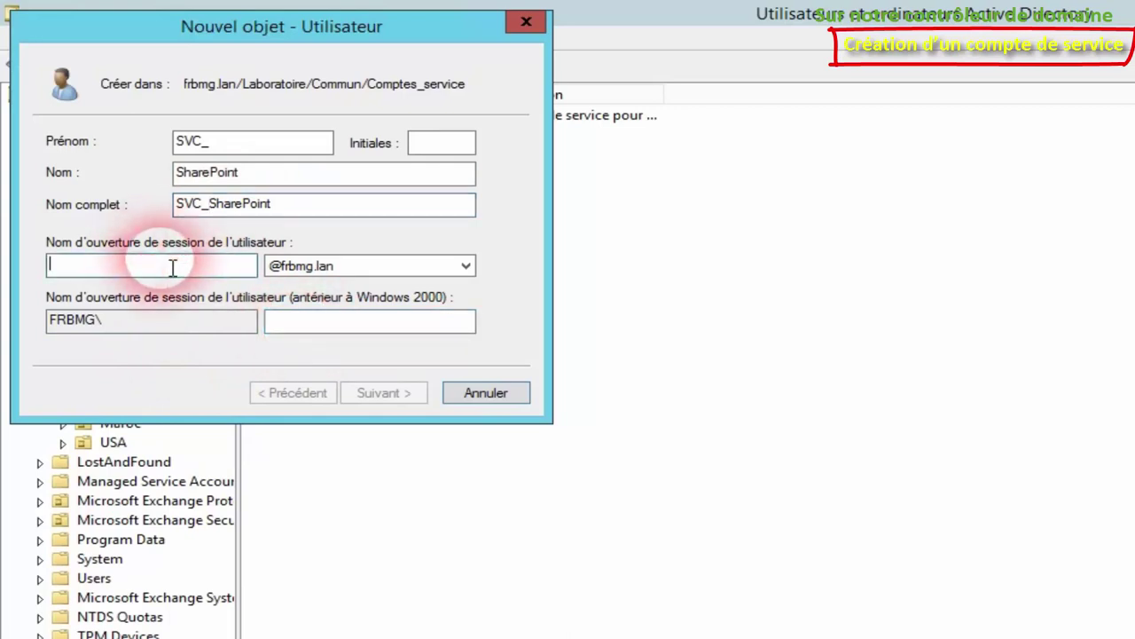
drag(277, 206, 82, 226)
key(ctrl+c)
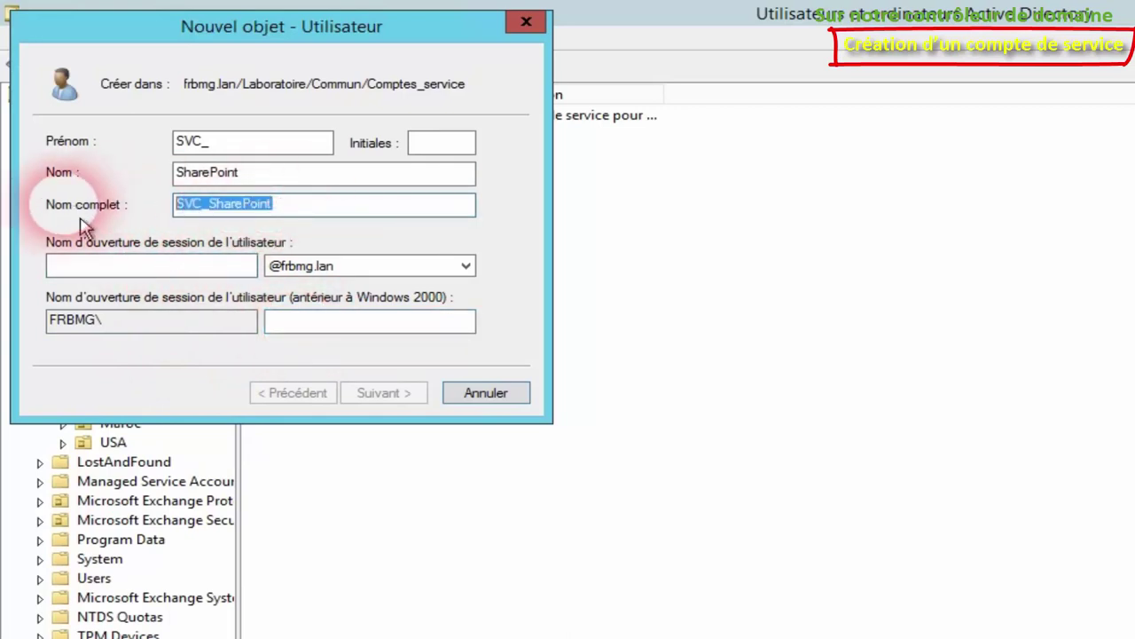
click(125, 275)
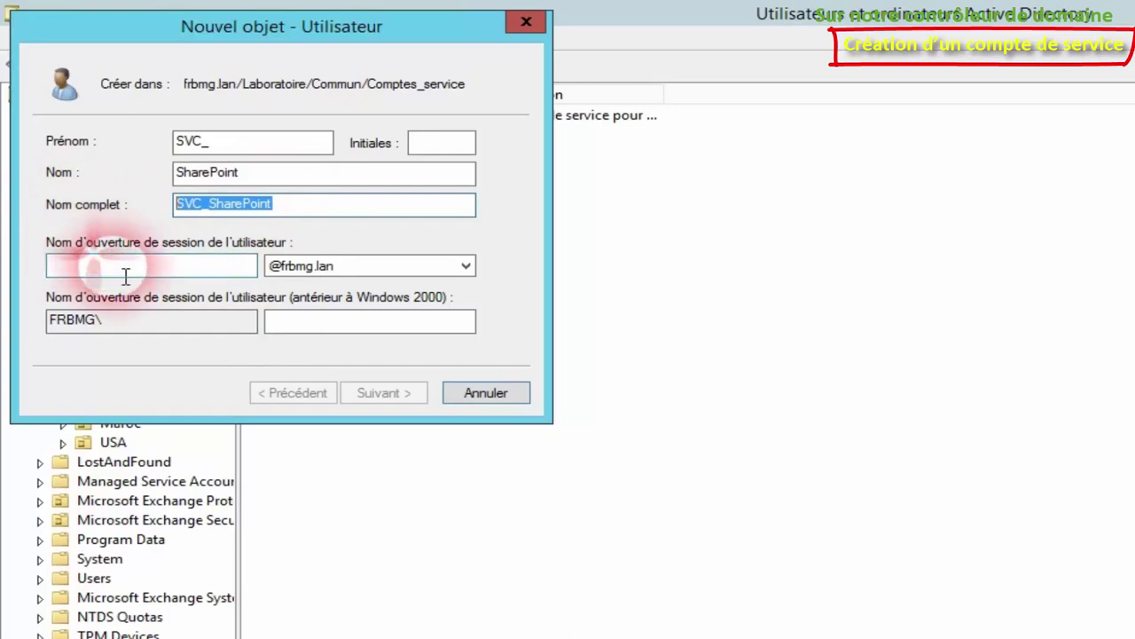
key(ctrl+v)
click(424, 408)
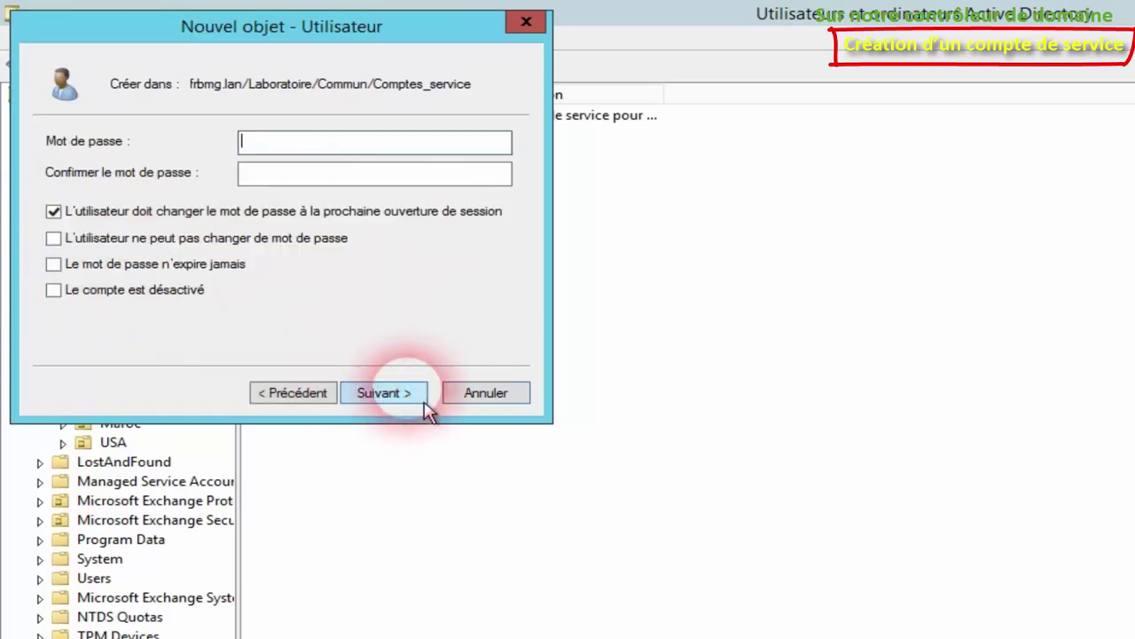
Enter and confirm the account password, make it non-expiring and not changeable by the user, without a forced change, and create the account
text(••)
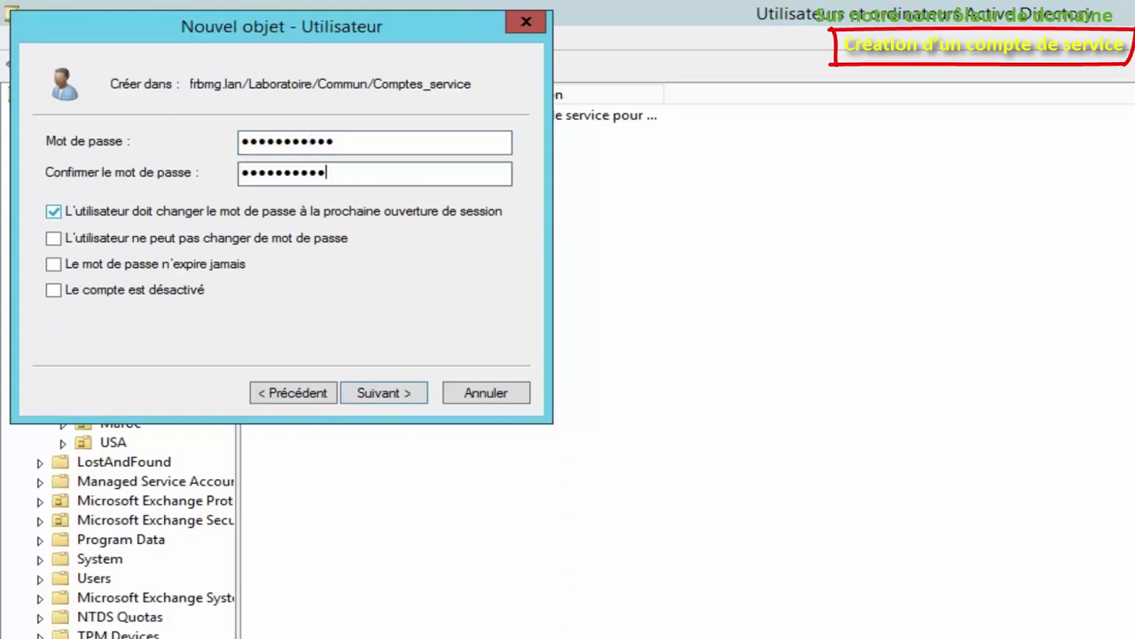
click(165, 210)
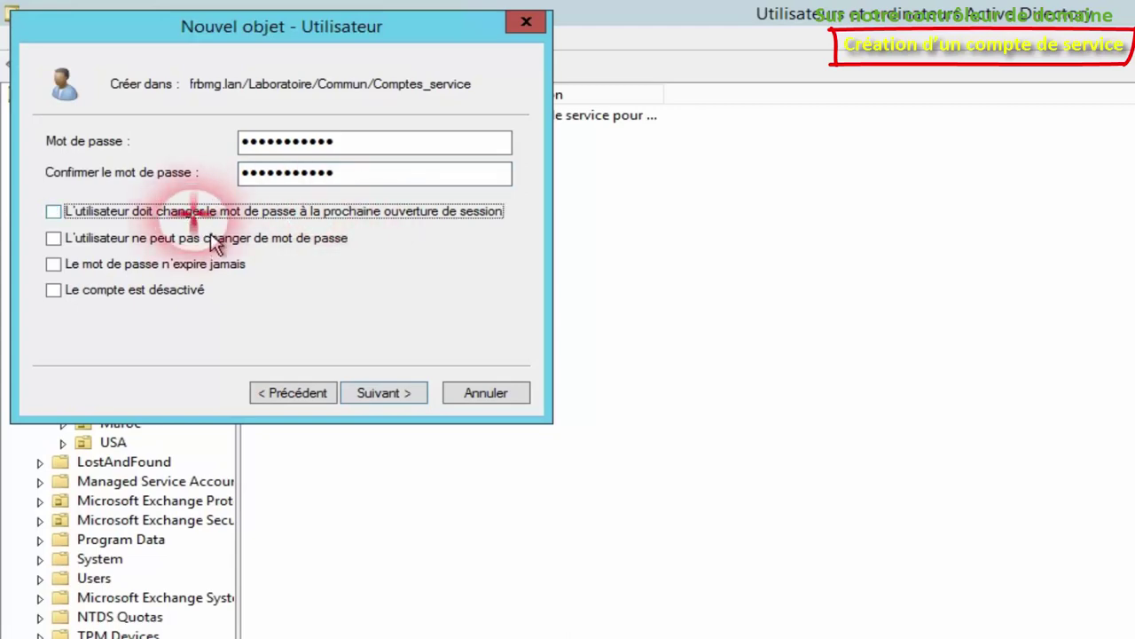
click(188, 265)
click(190, 238)
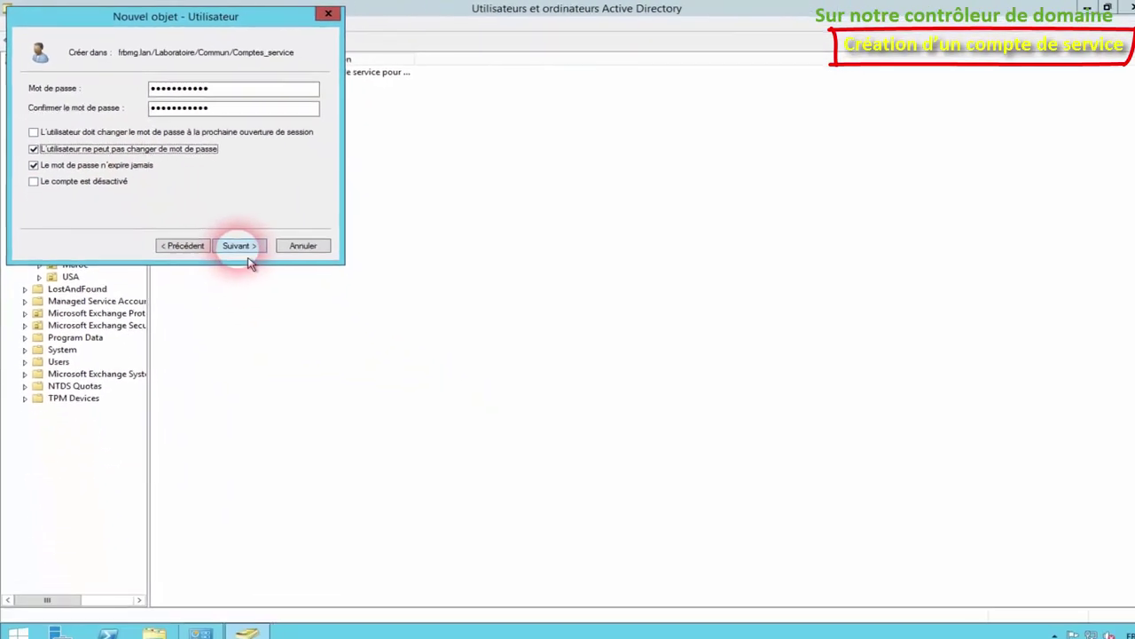
click(245, 250)
click(250, 253)
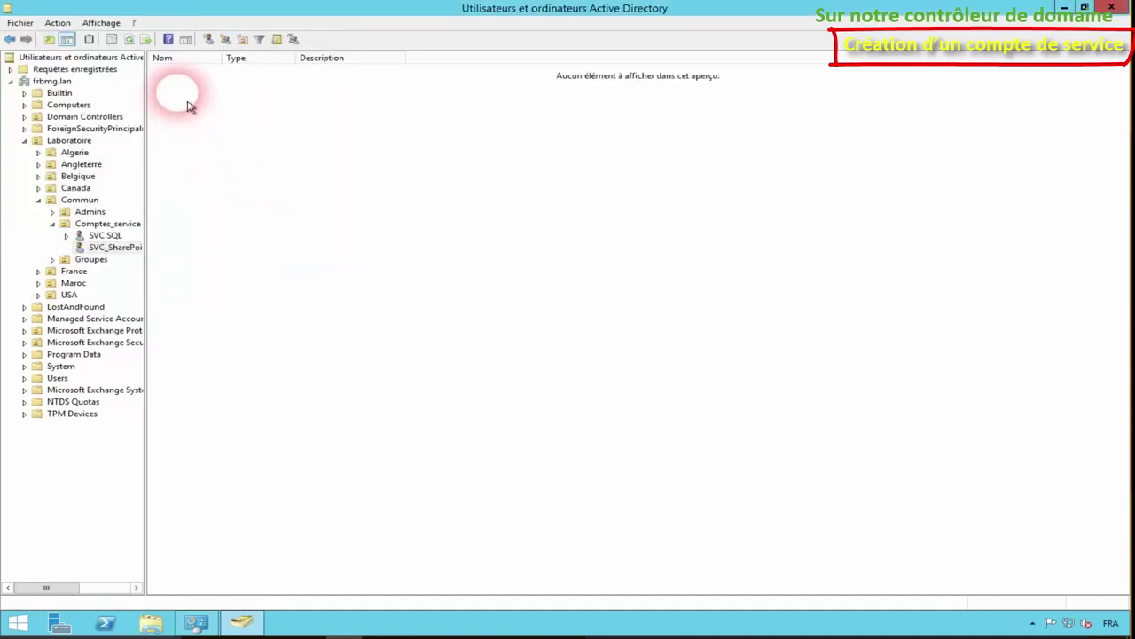
Set the description of the SVC_SharePoint account to "Compte de service pour SharePoint"
double_click(133, 246)
right_click(142, 247)
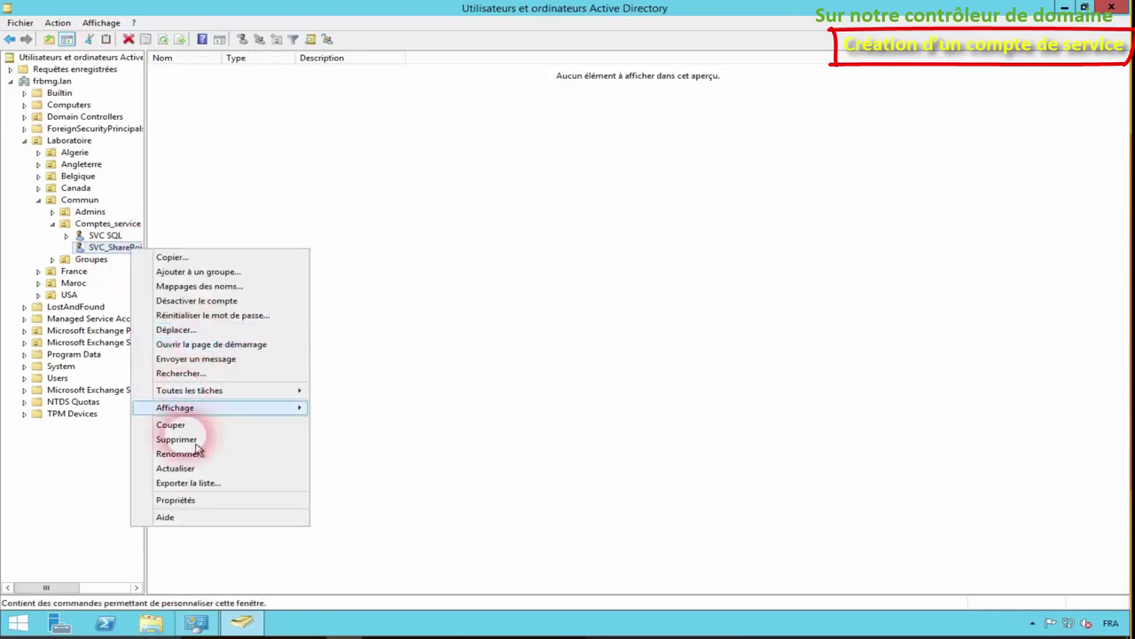
click(113, 547)
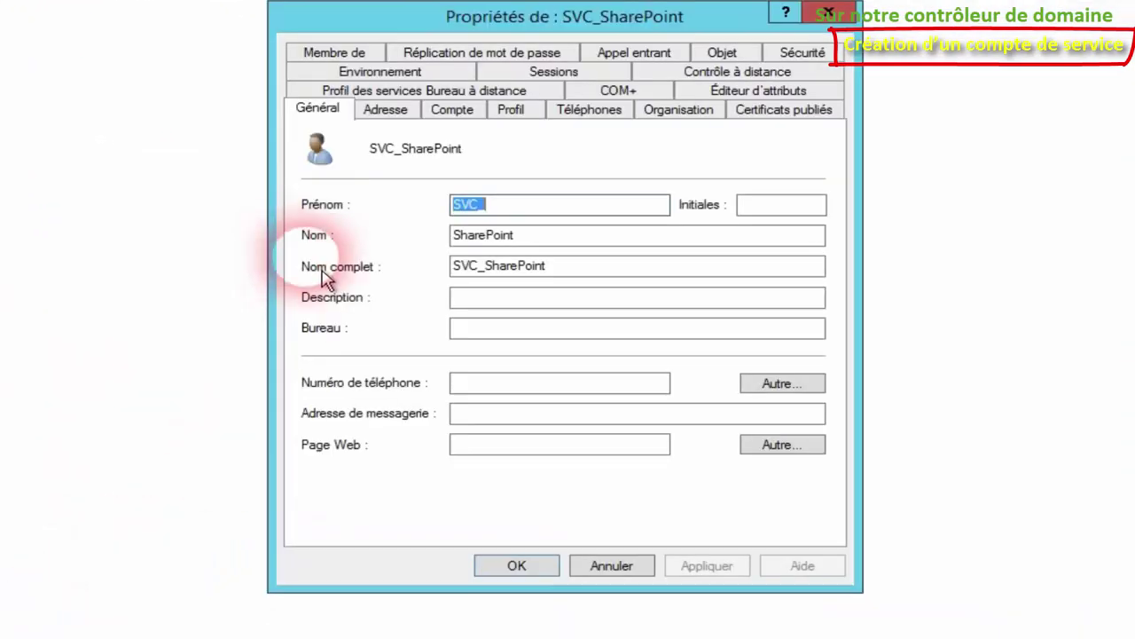
click(466, 298)
text(C)
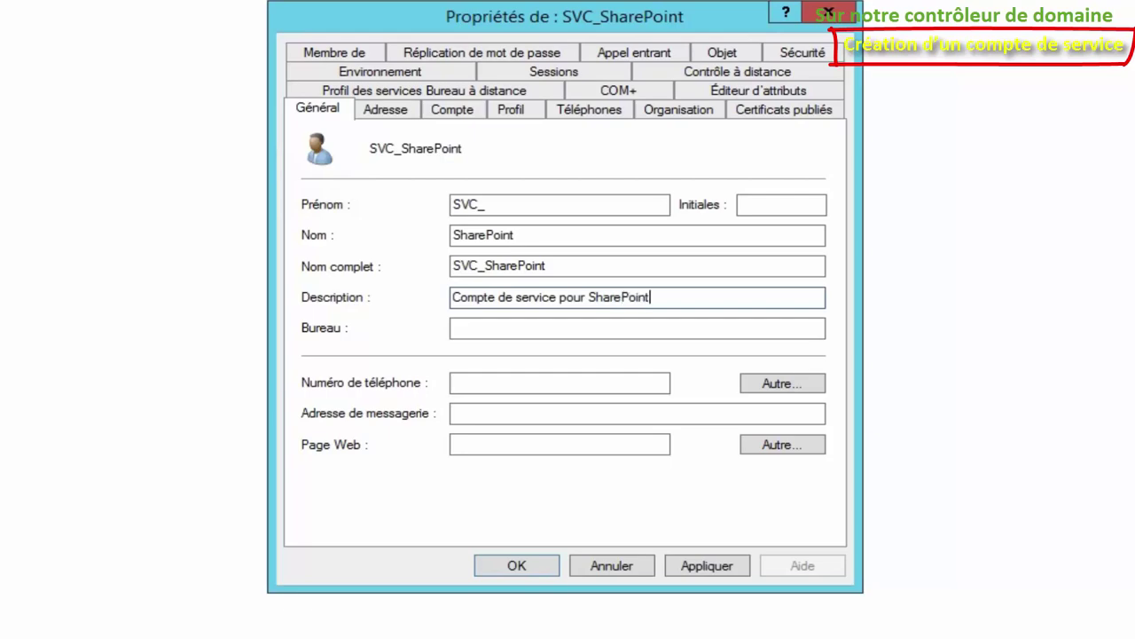
click(543, 568)
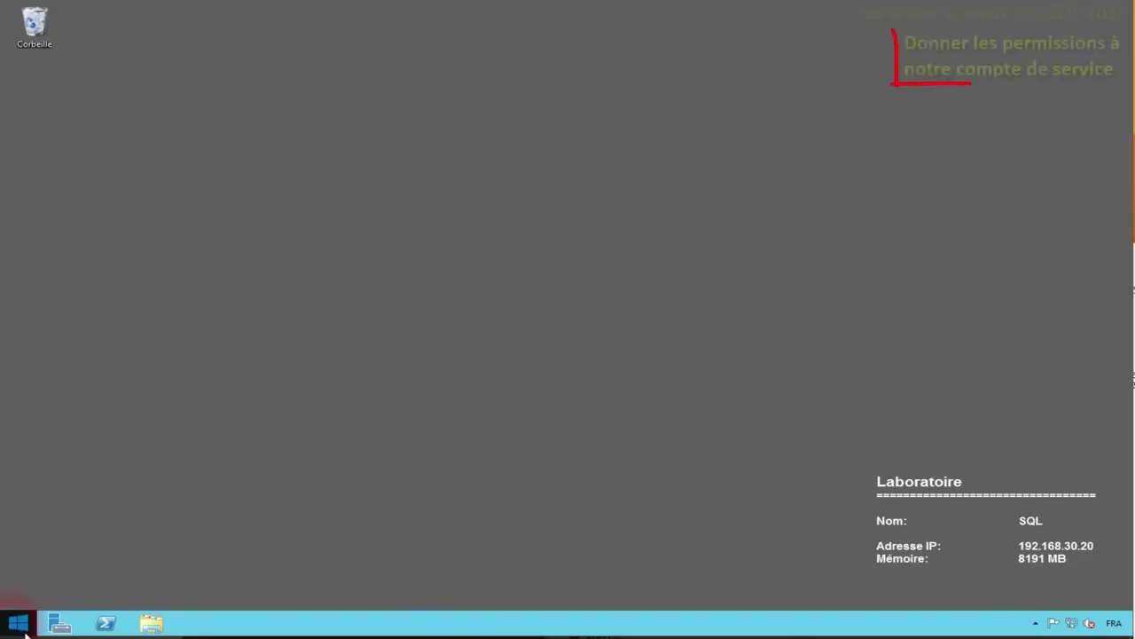
On the SQL server, launch SQL Server 2014 Management Studio and connect to the SQL database engine with Windows Authentication
click(19, 625)
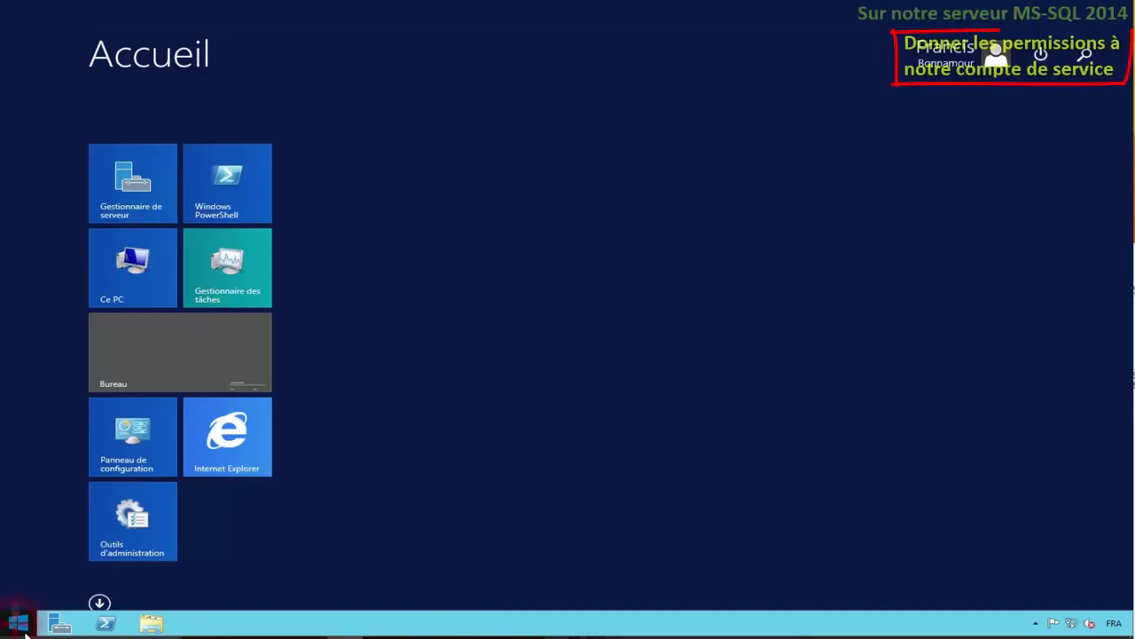
click(80, 615)
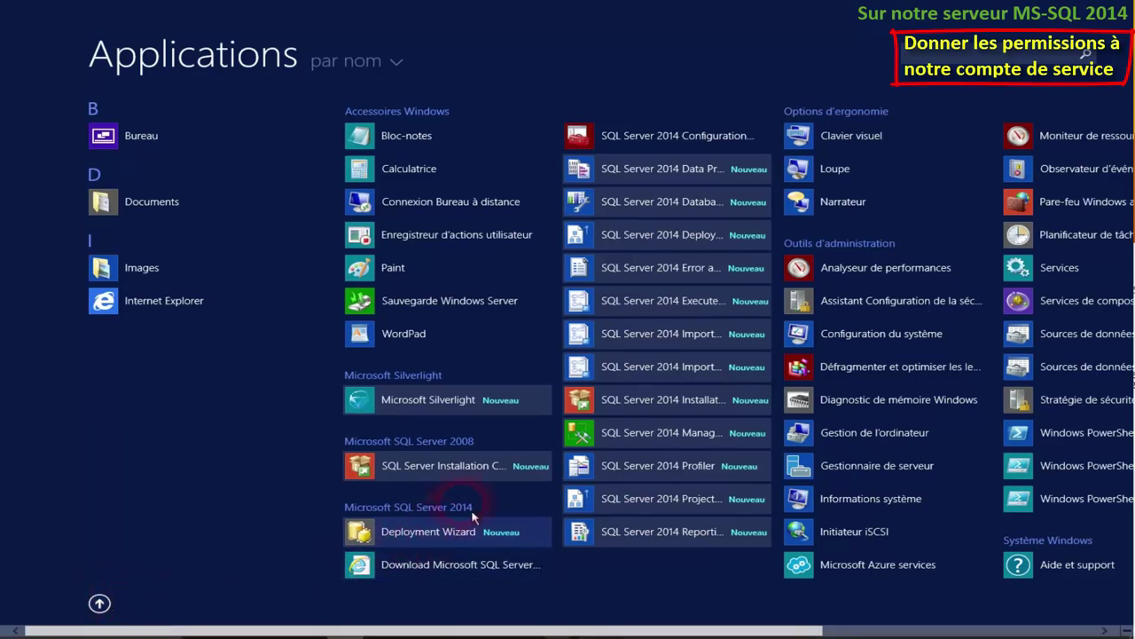
click(622, 446)
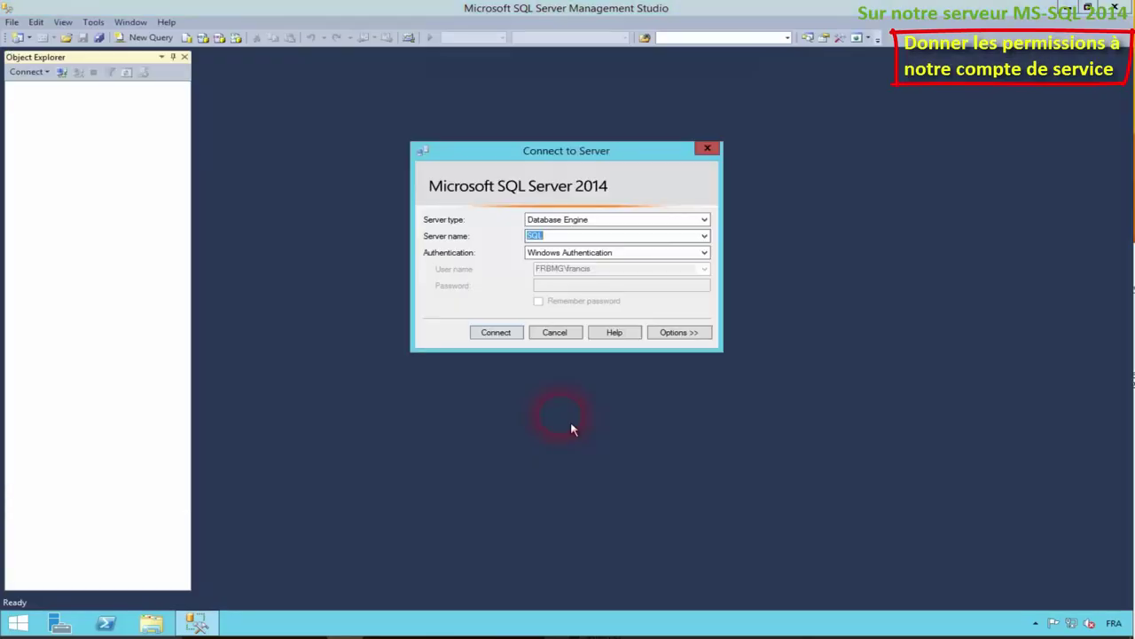
click(515, 338)
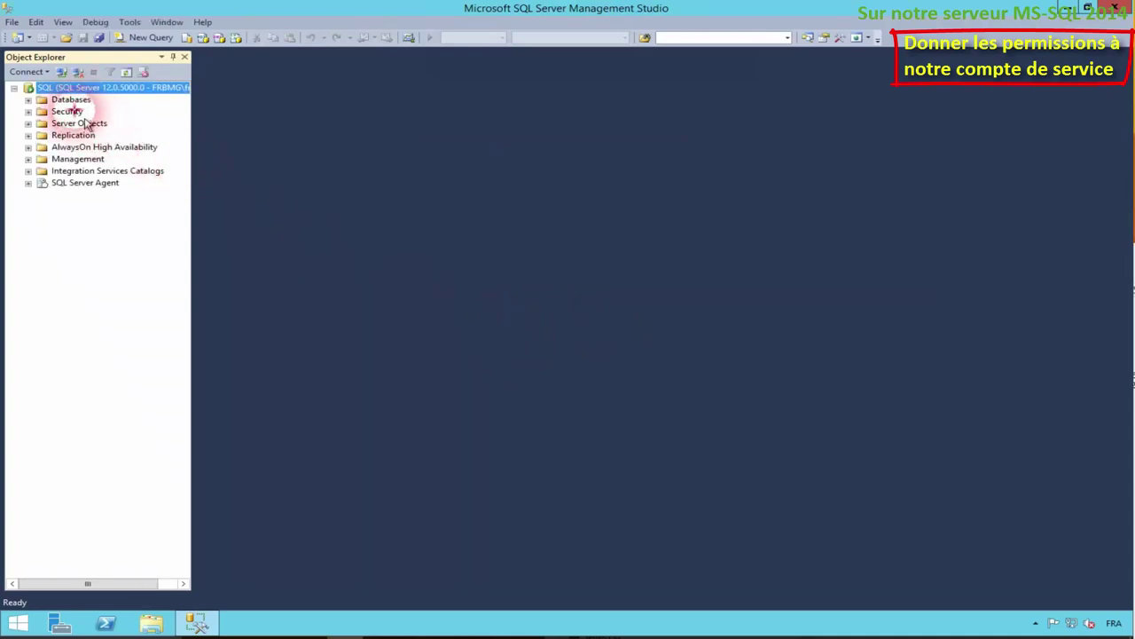
Start a new login under the server's Security Logins and bring up the account search for its name
double_click(69, 112)
double_click(78, 123)
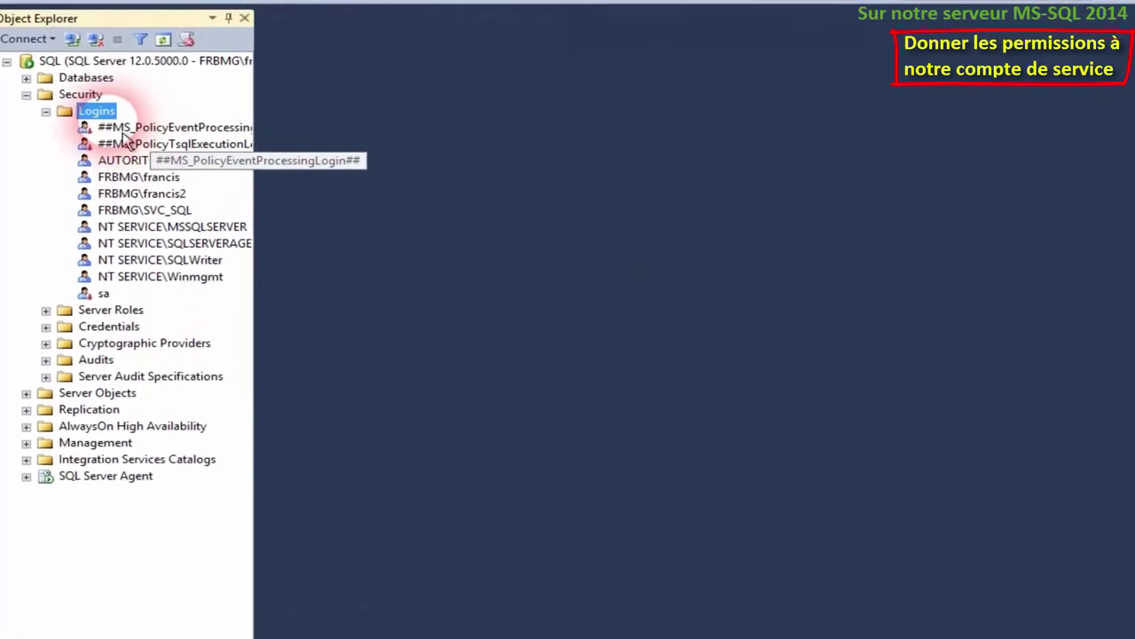
right_click(119, 111)
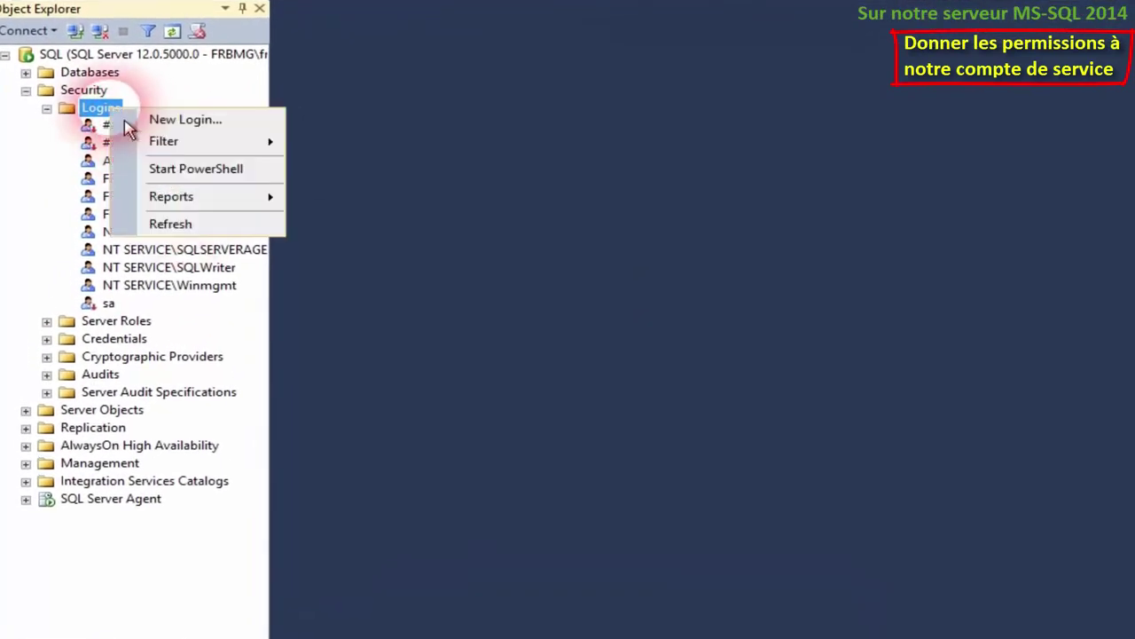
click(209, 120)
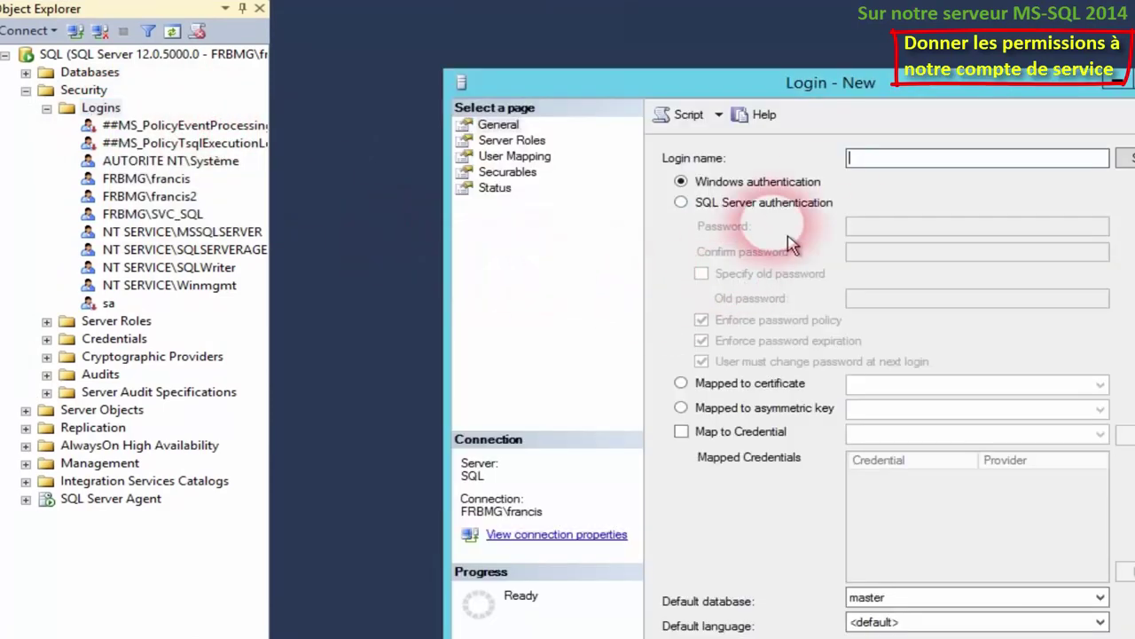
click(1126, 158)
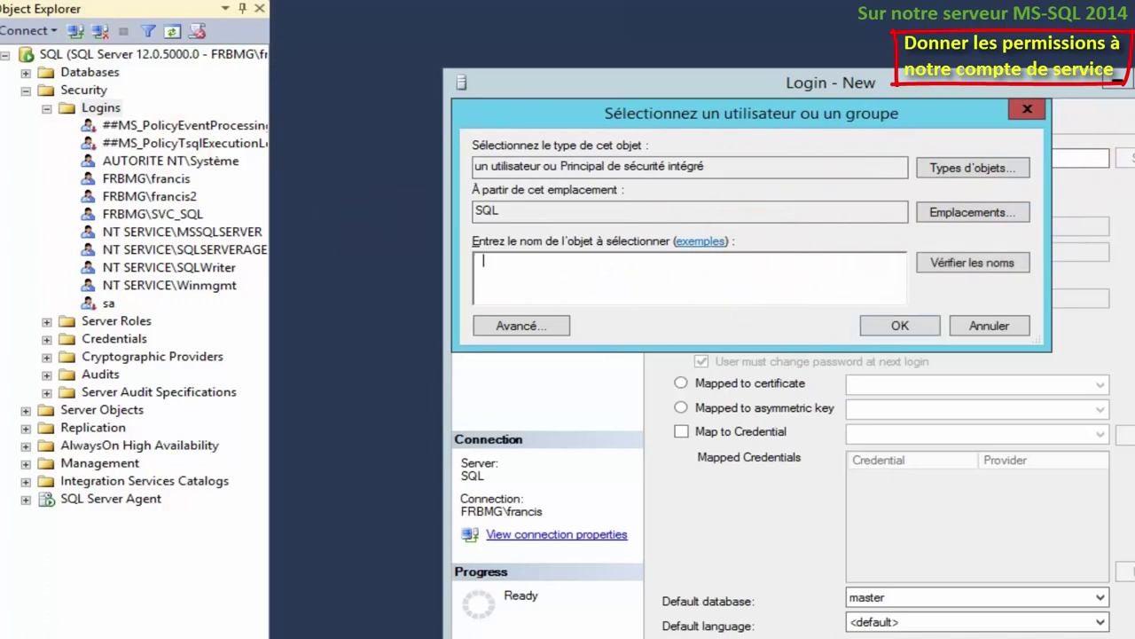
Enter SVC_Sh as the account name and try to resolve it on the SQL machine
text(C_Sh)
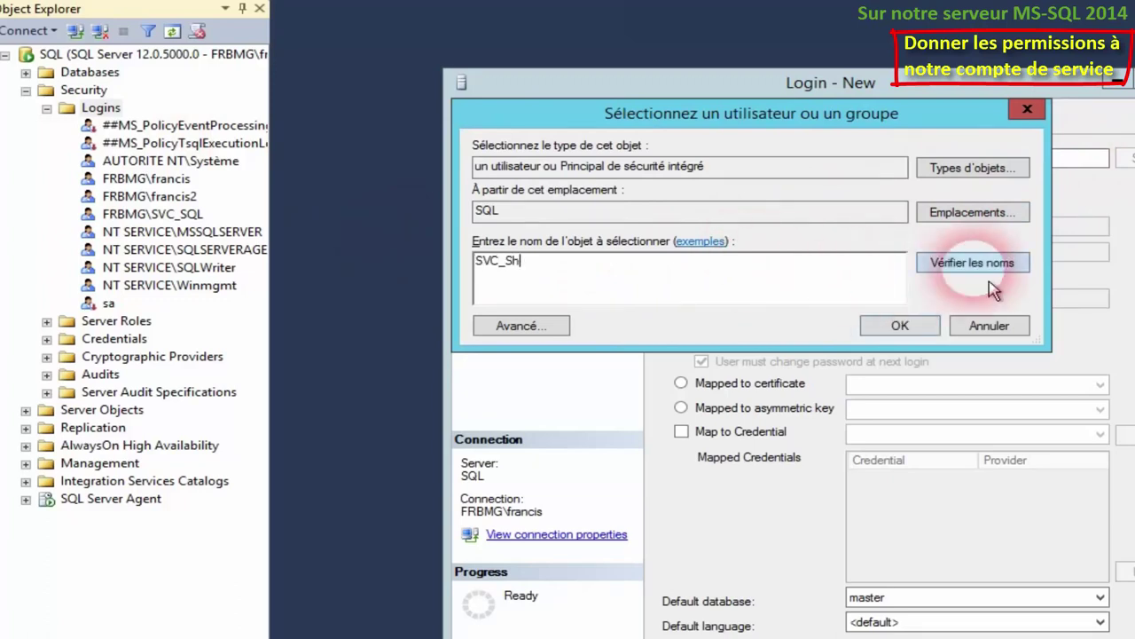
click(1007, 262)
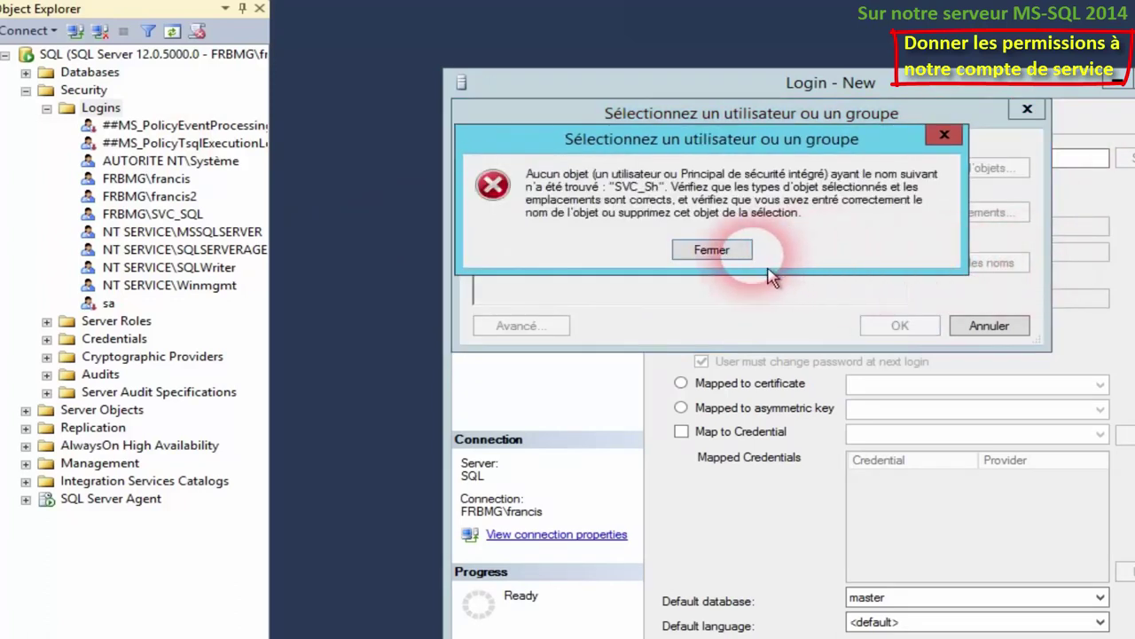
click(749, 253)
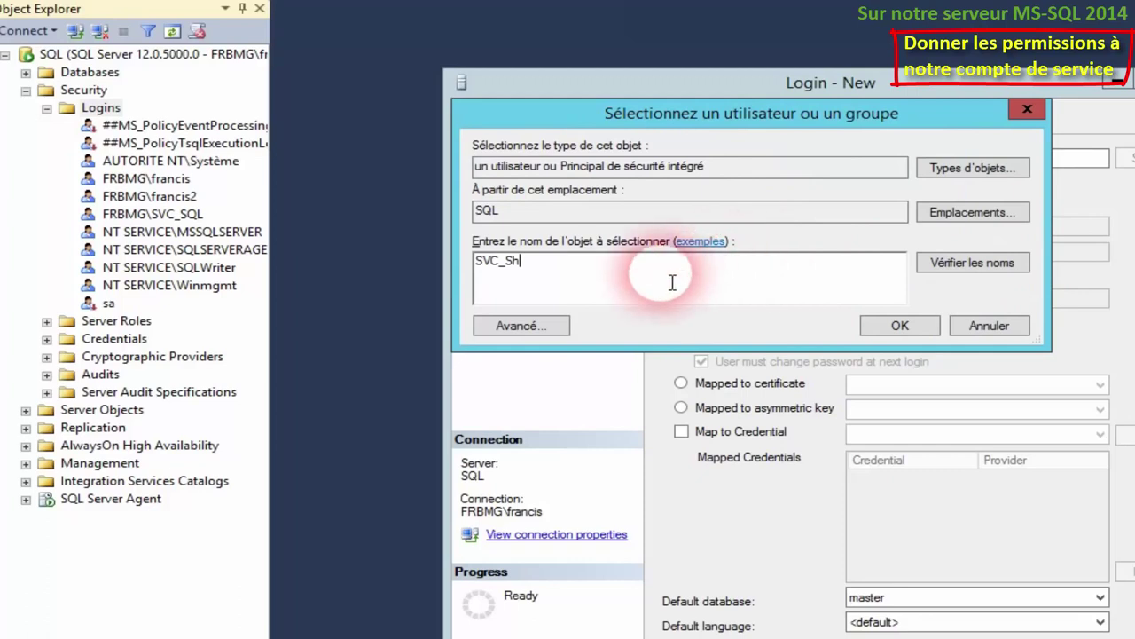
Look up SVC_Sh in Tout l'annuaire instead and create the Windows-authenticated login FRBMG\SVC_SharePoint
click(973, 213)
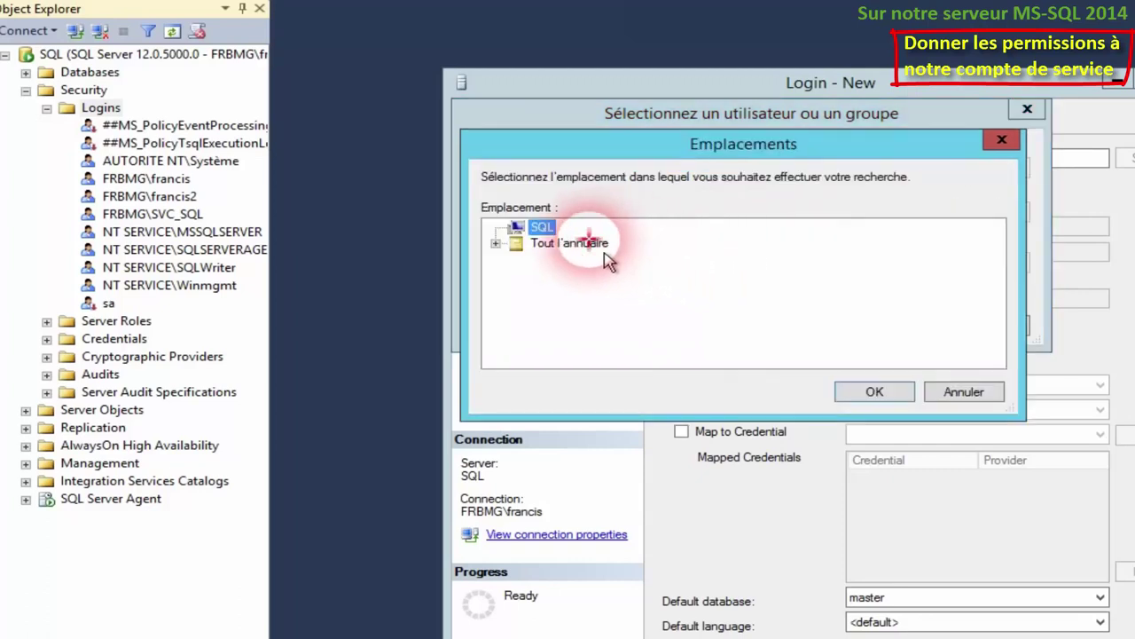
click(589, 241)
click(874, 391)
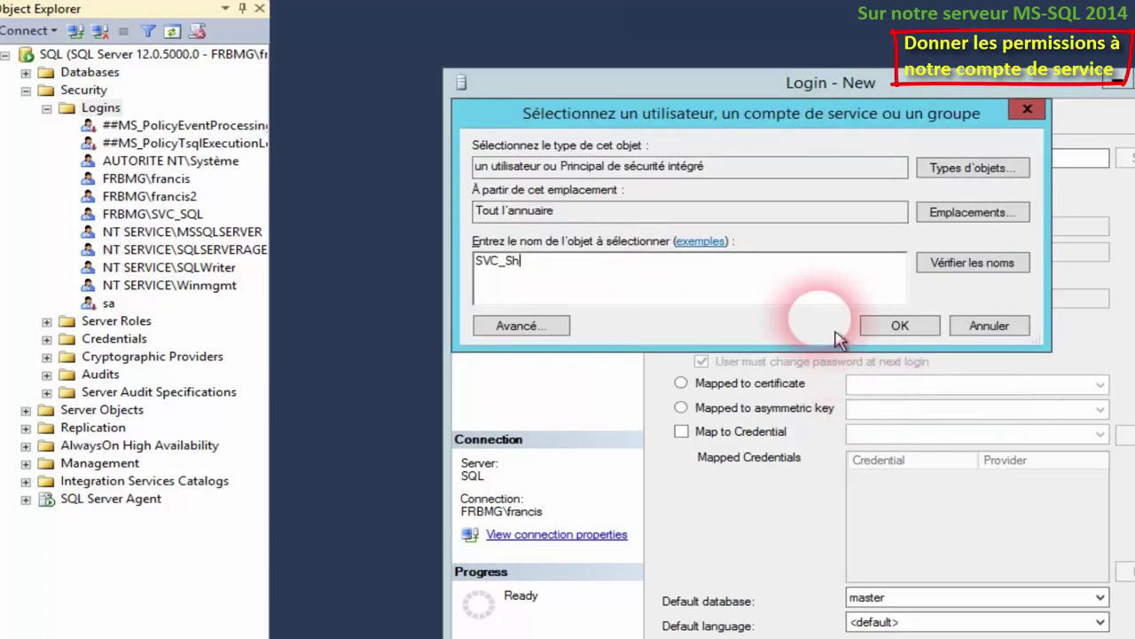
click(900, 325)
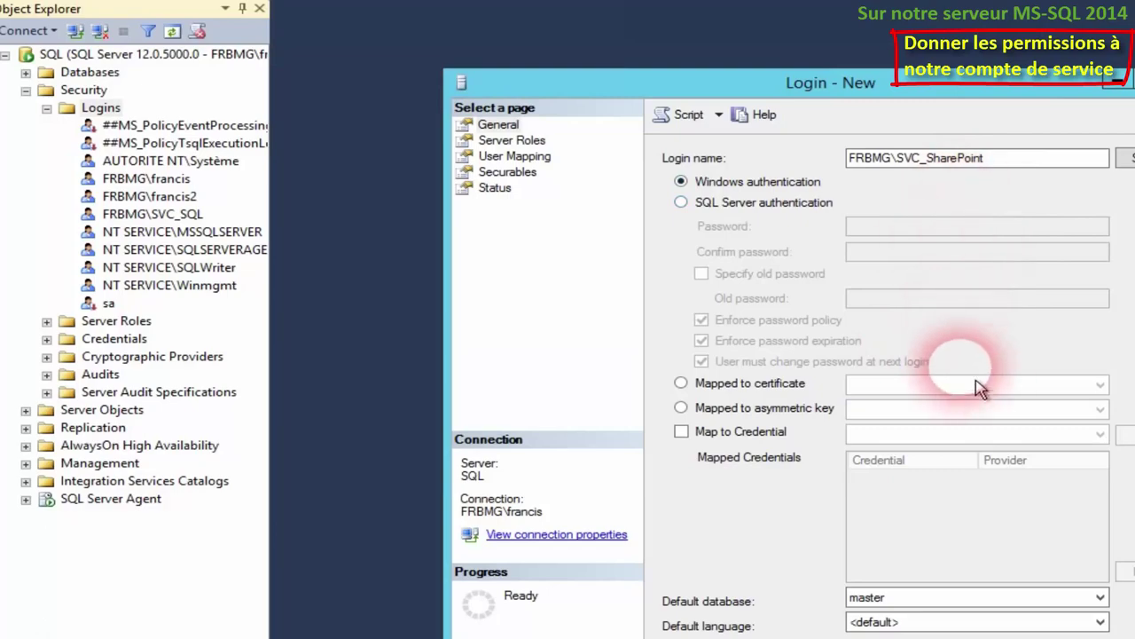
click(1011, 622)
click(1047, 638)
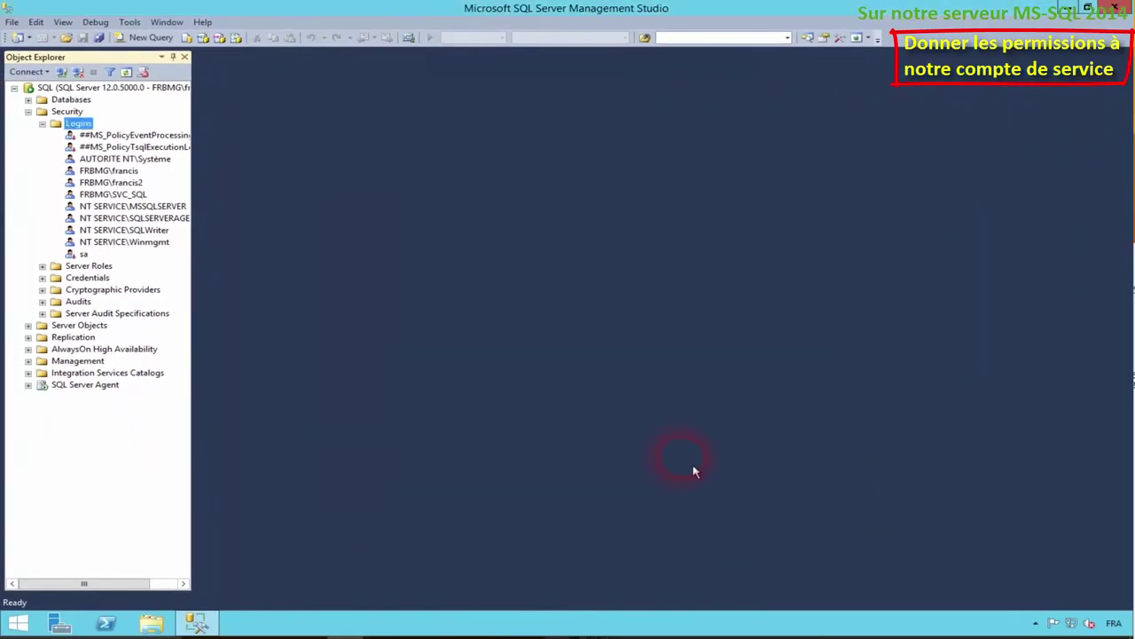
Grant the FRBMG\SVC_SharePoint login the sysadmin server role and close SQL Server Management Studio
right_click(127, 266)
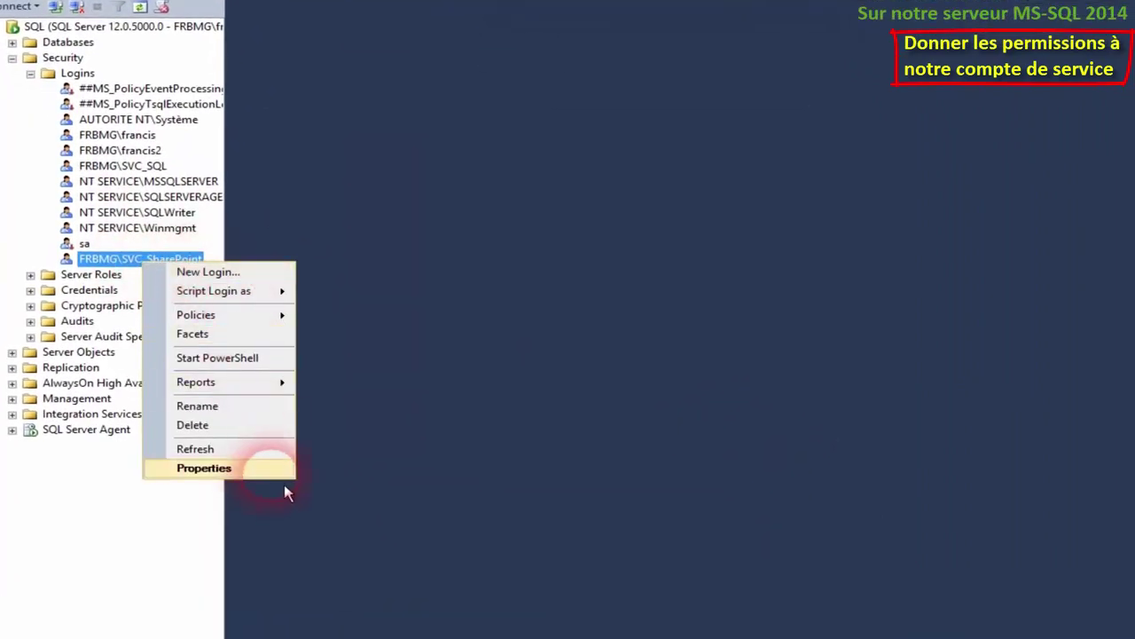
click(270, 470)
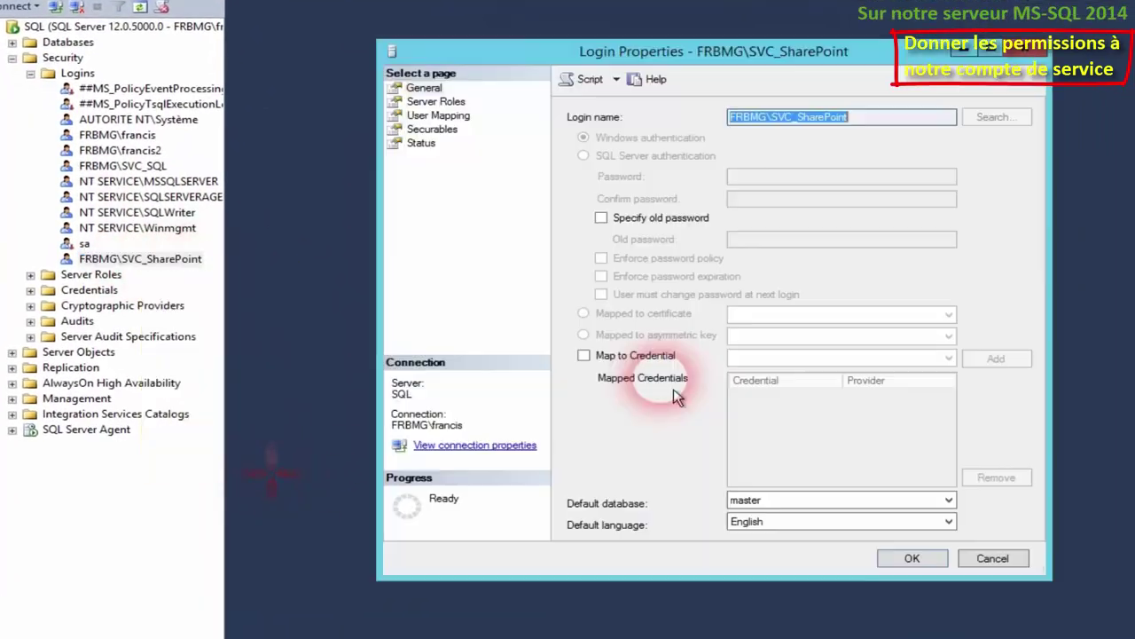
click(441, 103)
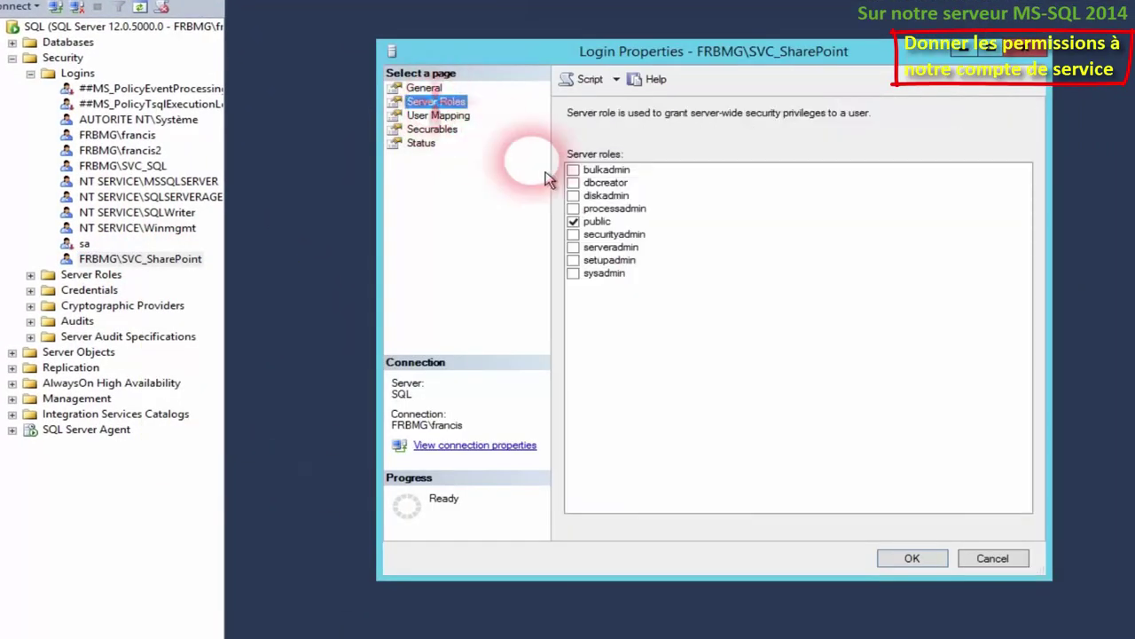
click(573, 273)
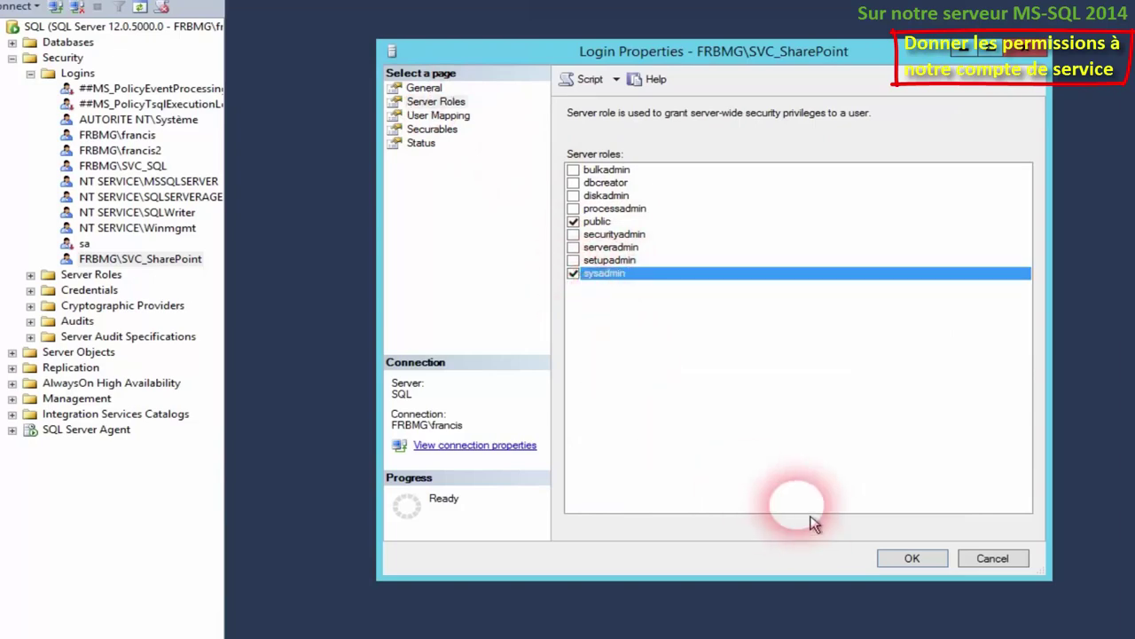
click(912, 557)
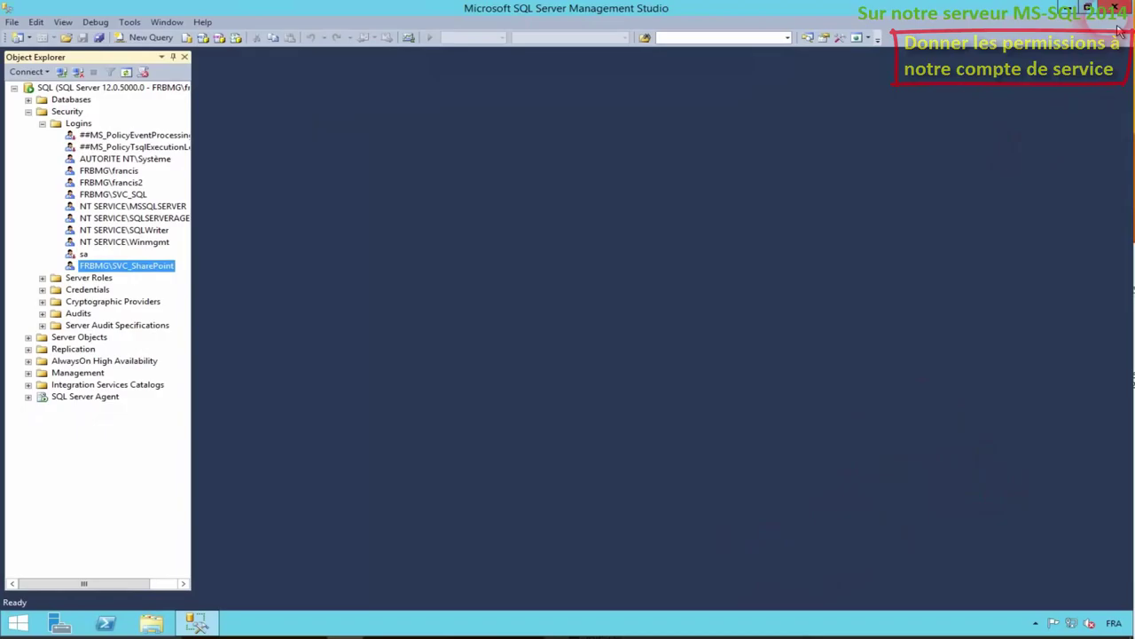
click(1118, 11)
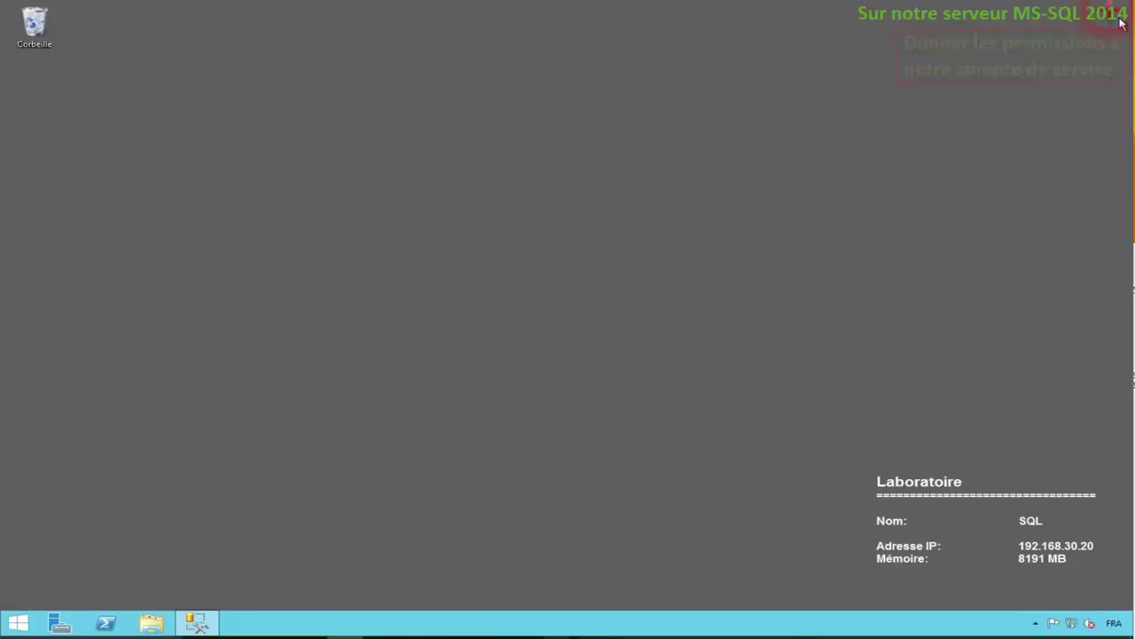
Launch SQL Server 2014 Configuration Manager and display the network protocols for MSSQLSERVER under SQL Server Network Configuration
click(29, 629)
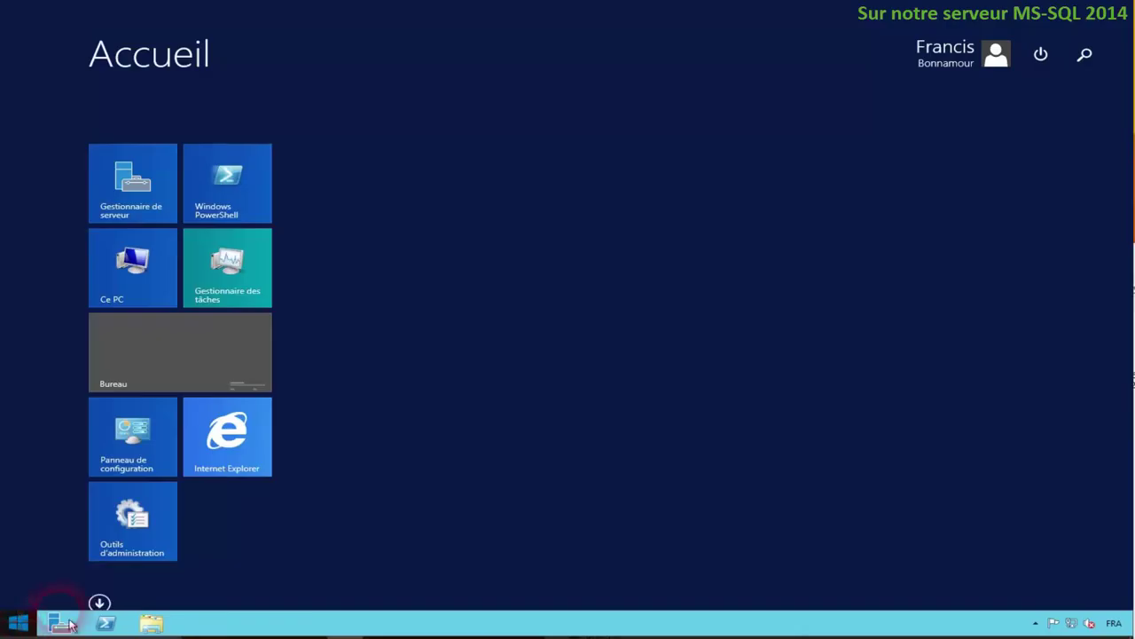
click(98, 601)
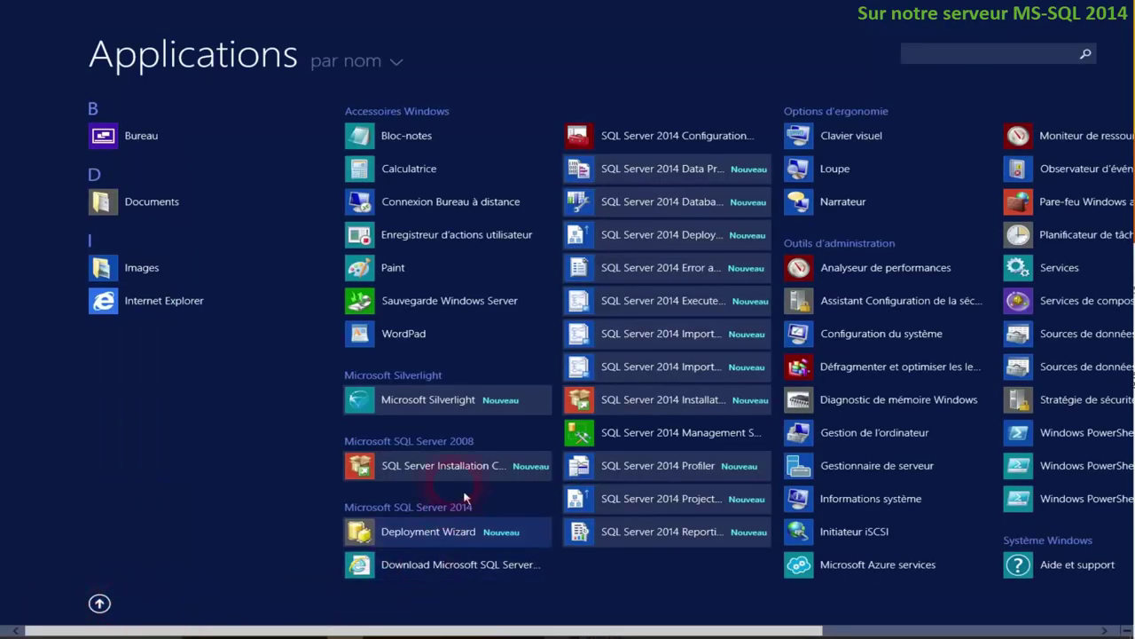
click(682, 152)
click(625, 337)
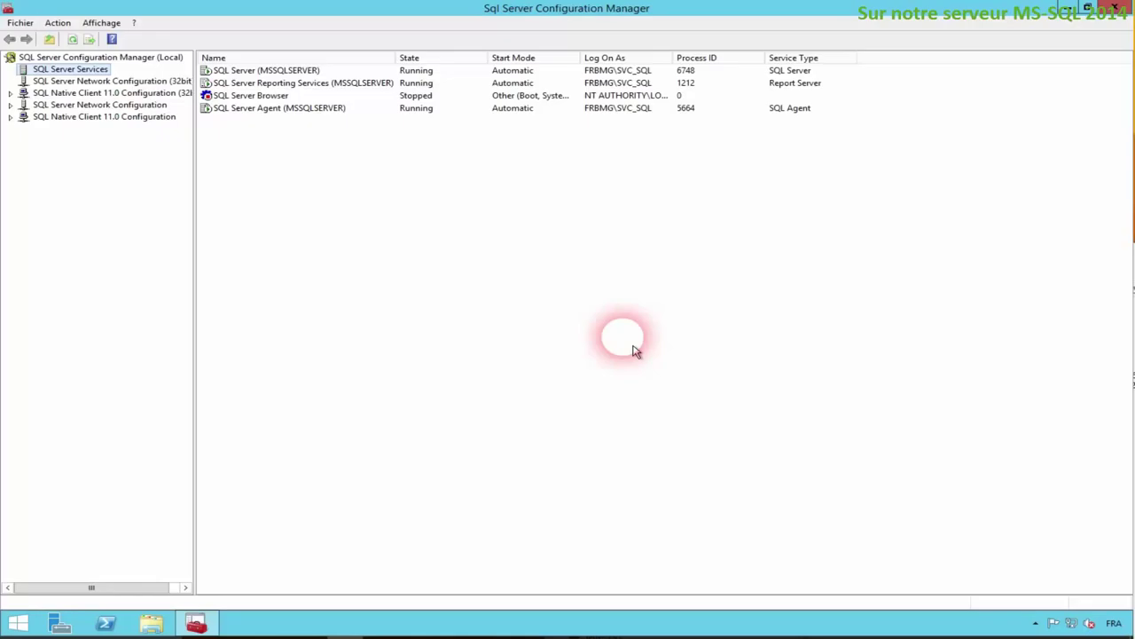
double_click(115, 106)
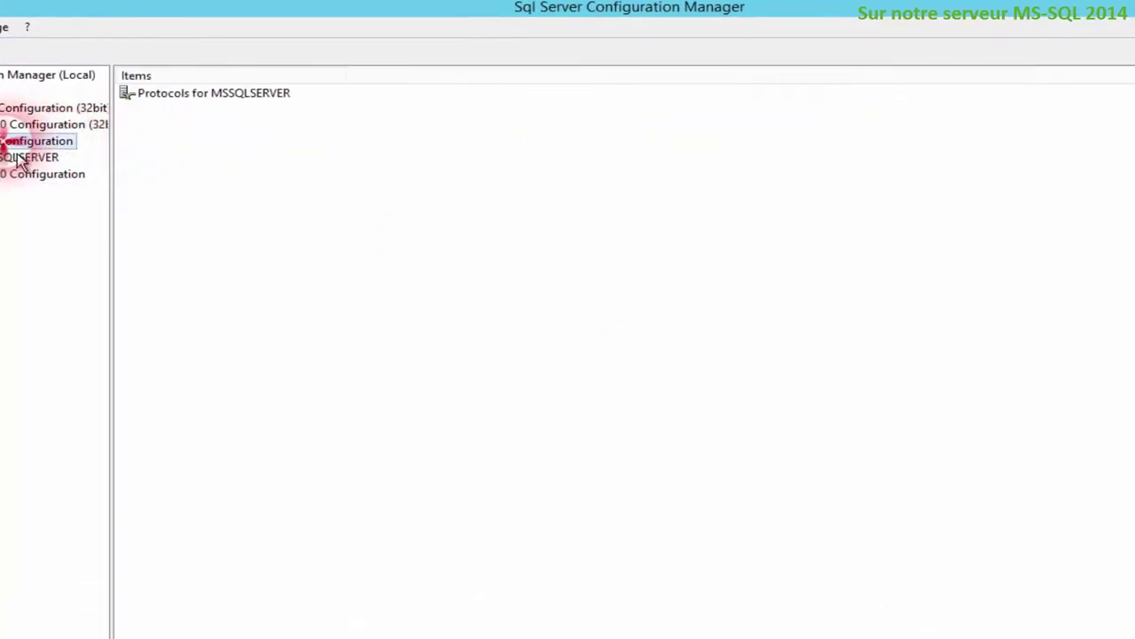
click(19, 160)
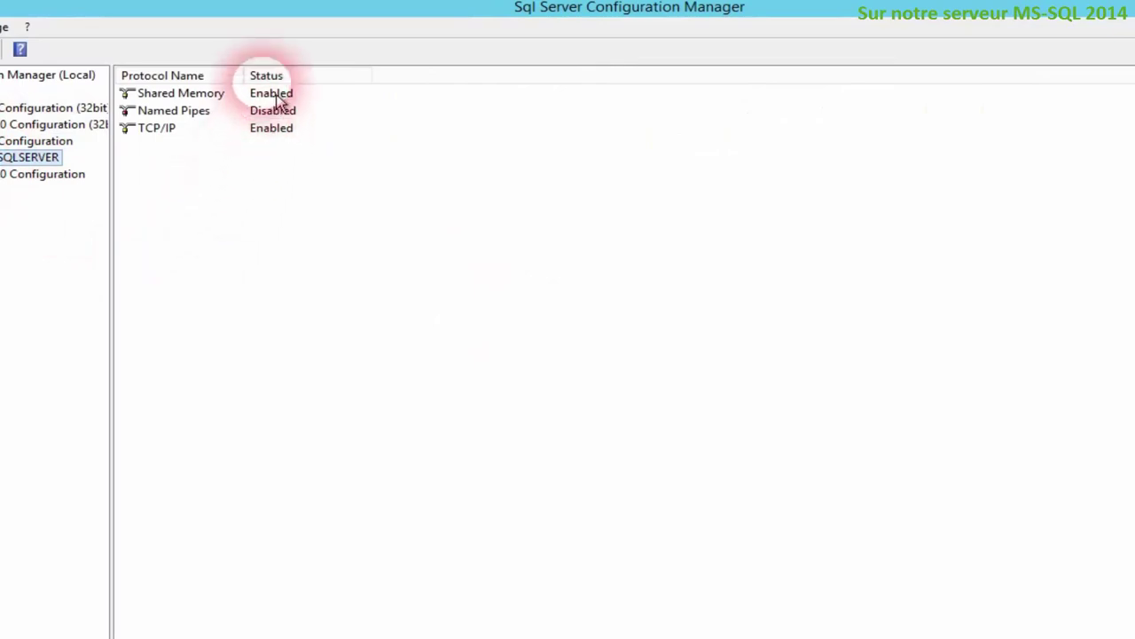
Enable the Named Pipes protocol for MSSQLSERVER and acknowledge the service restart warning
right_click(188, 110)
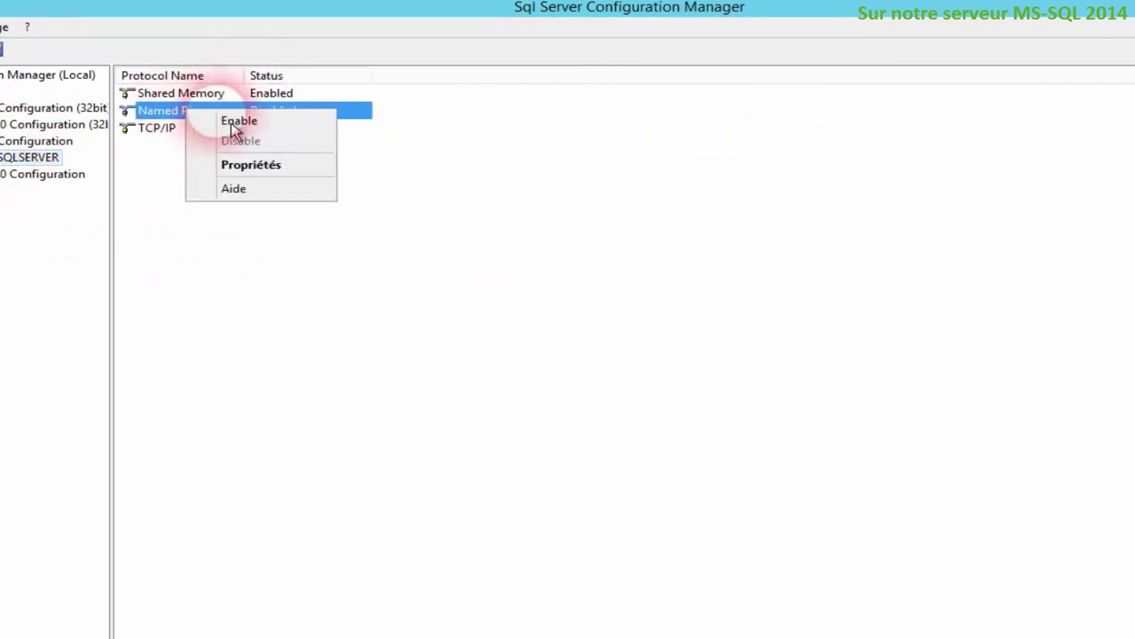
click(242, 122)
click(820, 472)
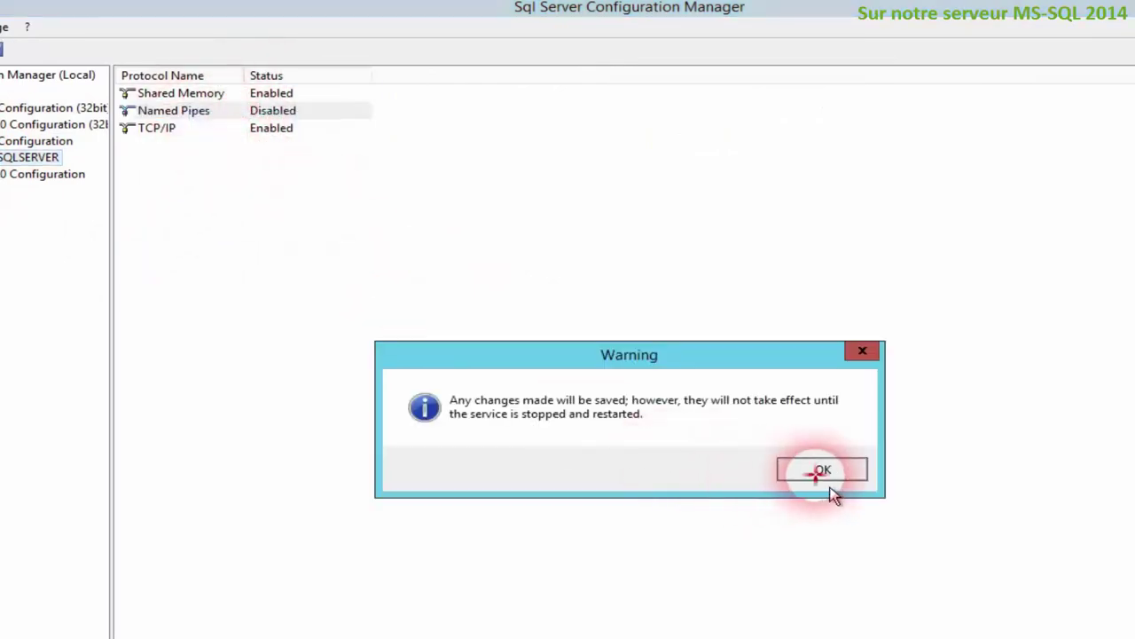
Check the TCP/IP protocol's general settings and its IP addresses and ports, and close SQL Server Configuration Manager
double_click(188, 131)
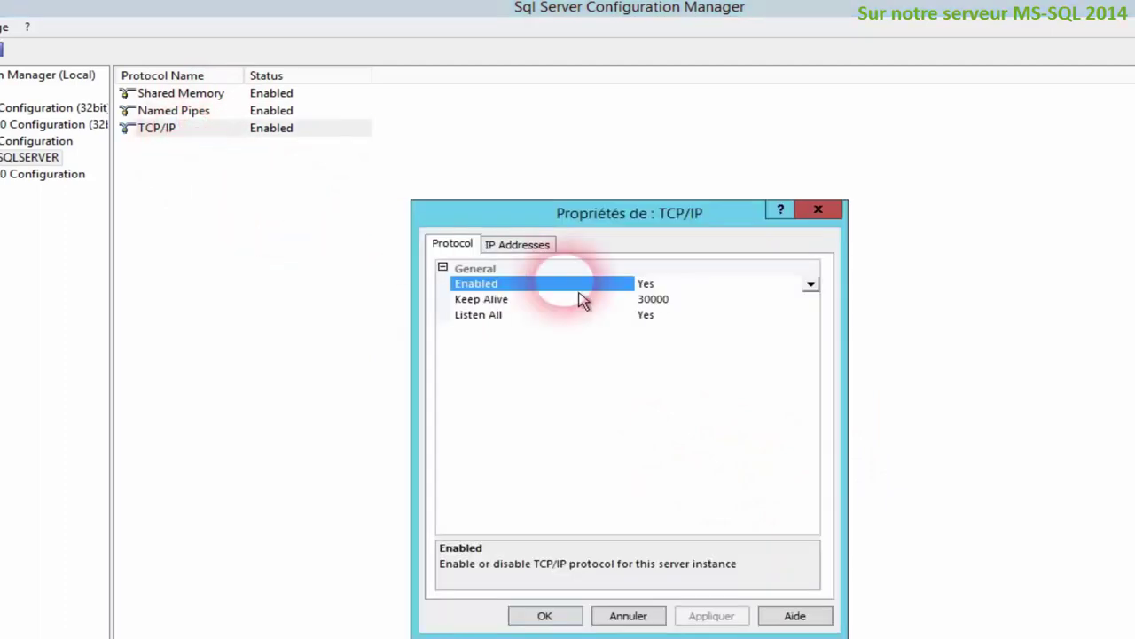
click(519, 243)
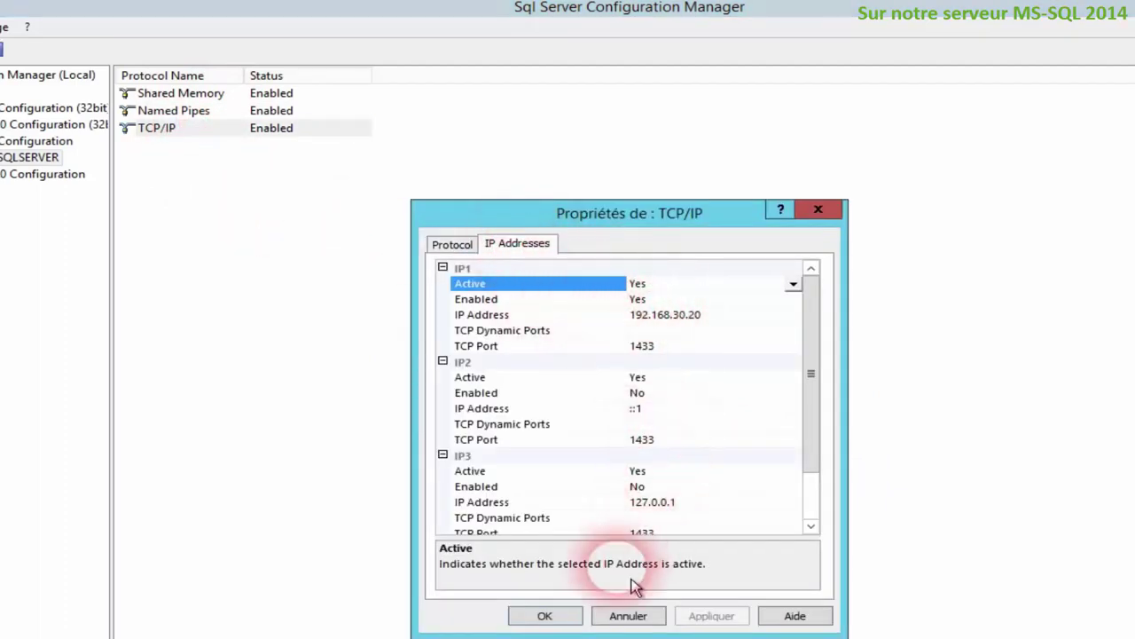
click(545, 615)
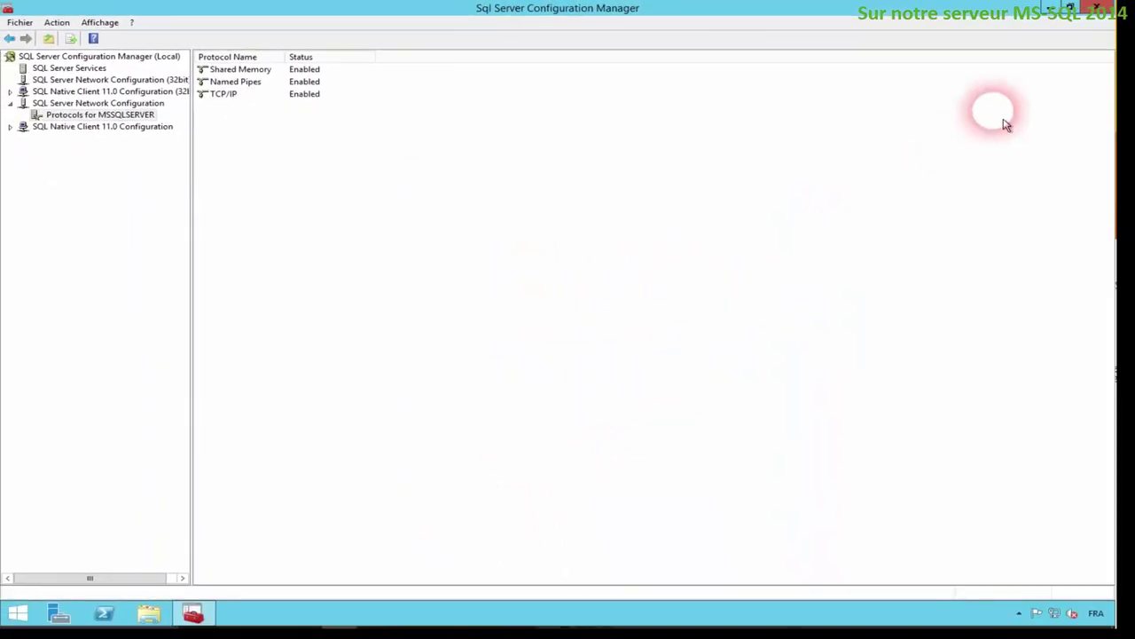
click(1098, 8)
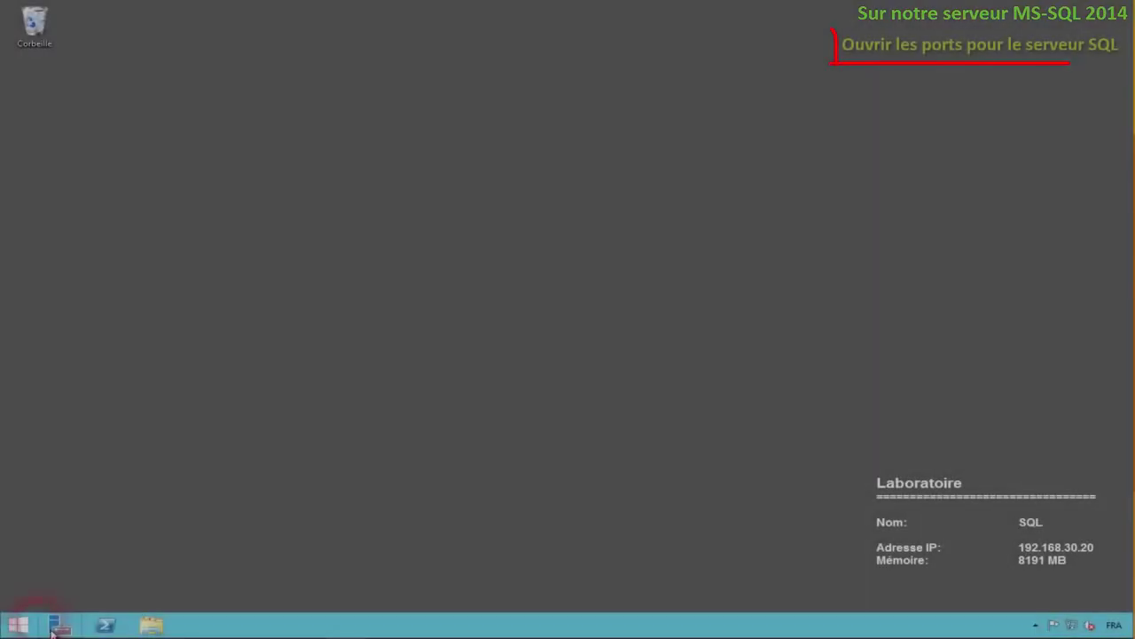
Open the advanced settings of Pare-feu Windows from the Control Panel
click(18, 625)
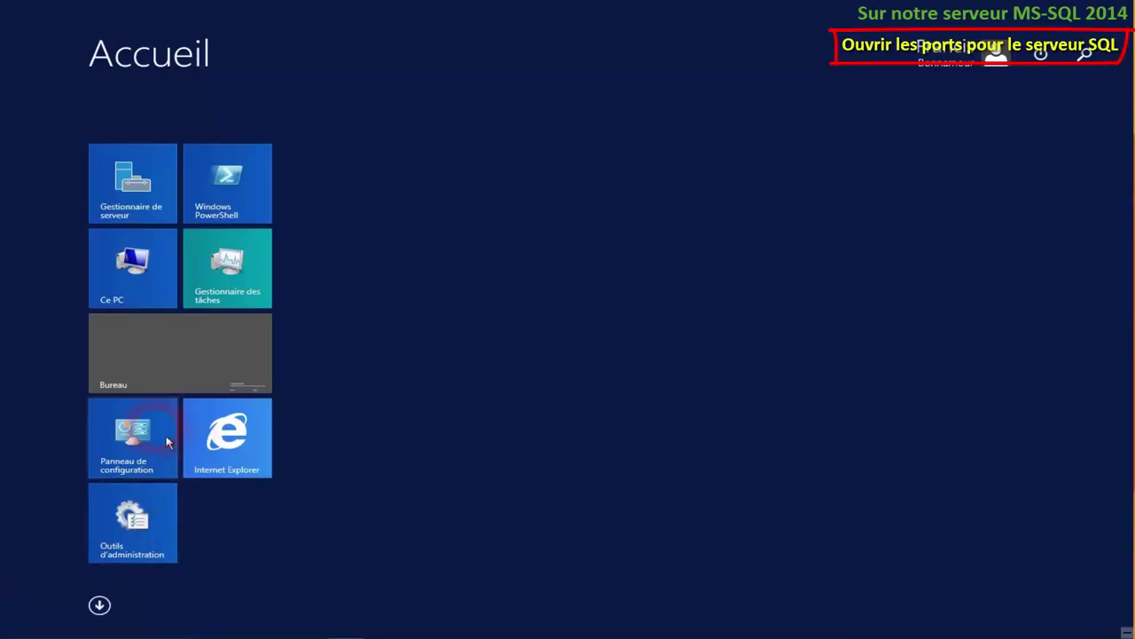
click(167, 442)
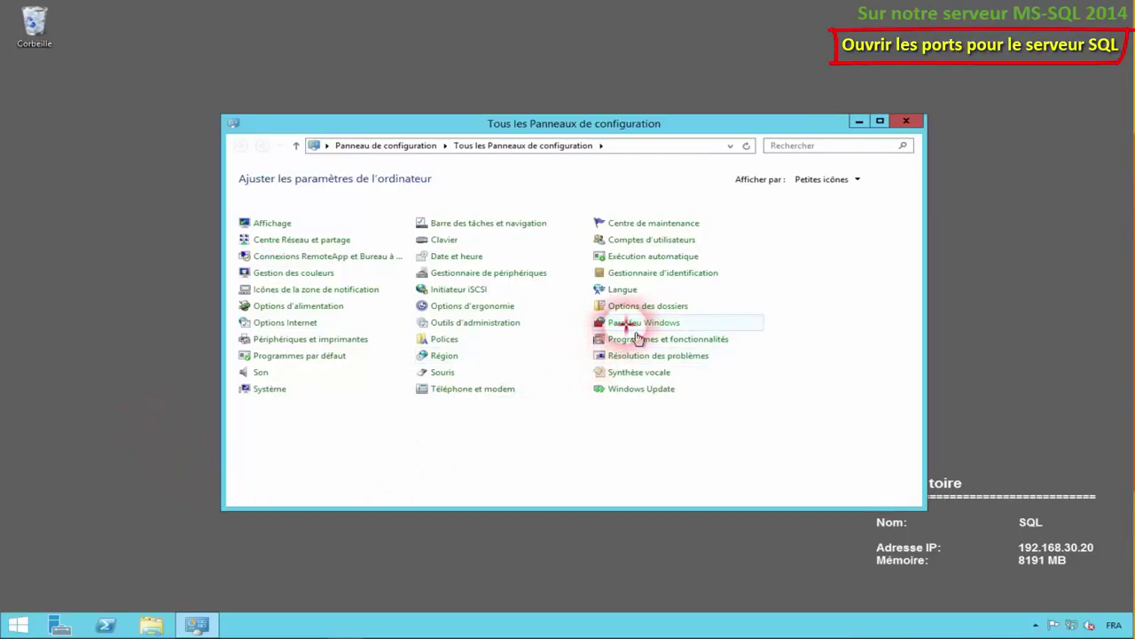
click(644, 322)
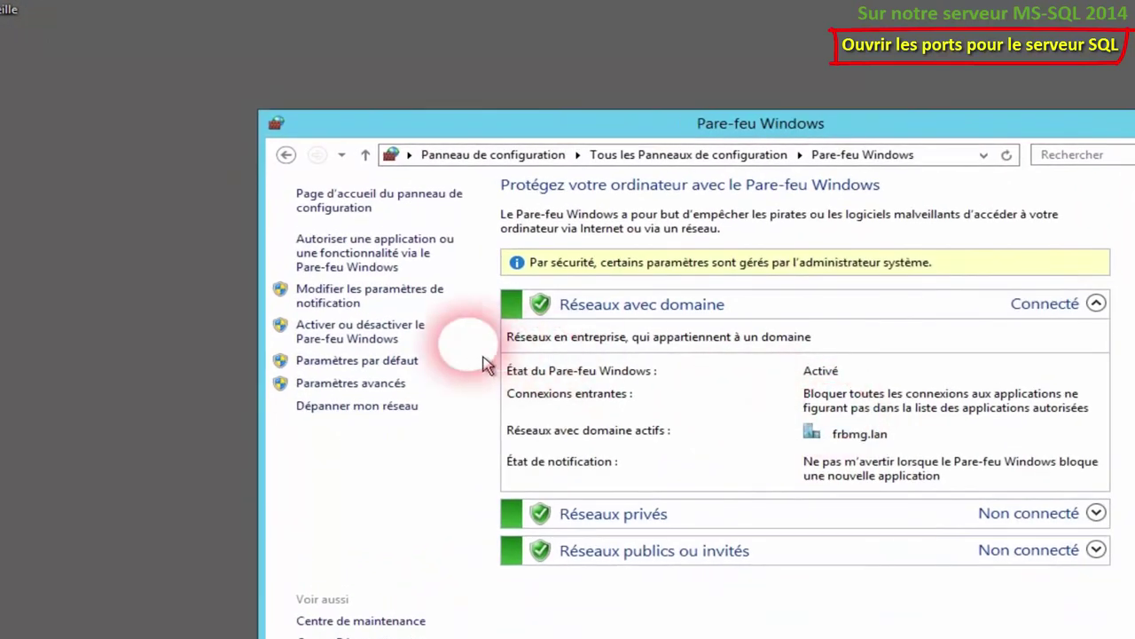
click(358, 383)
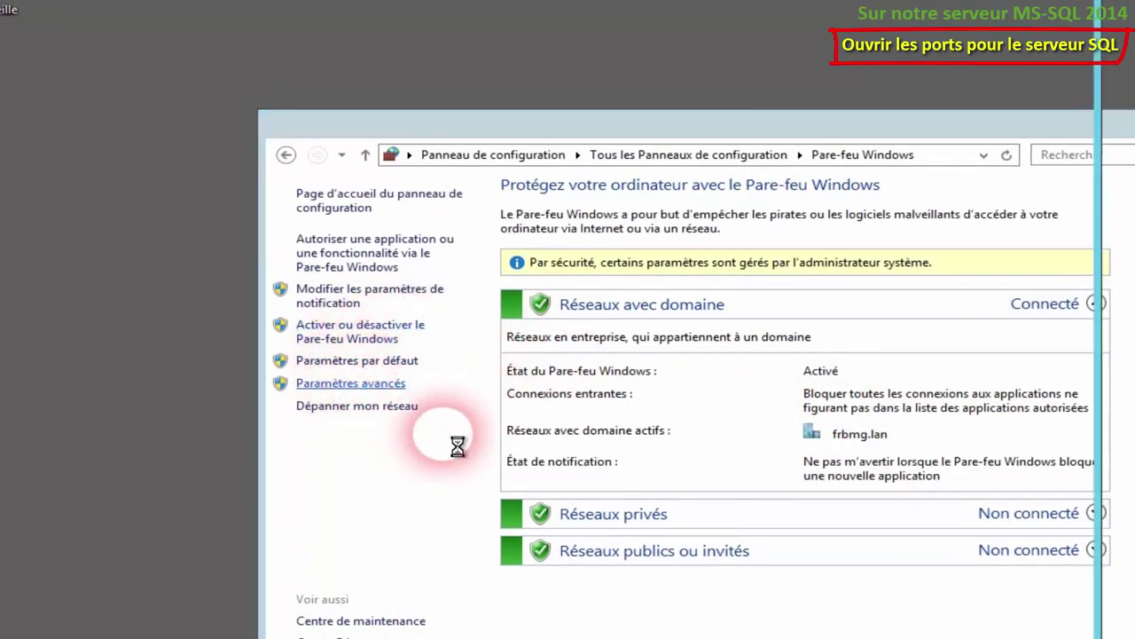
Start a new inbound traffic rule in the firewall with Programme as the rule type
click(133, 72)
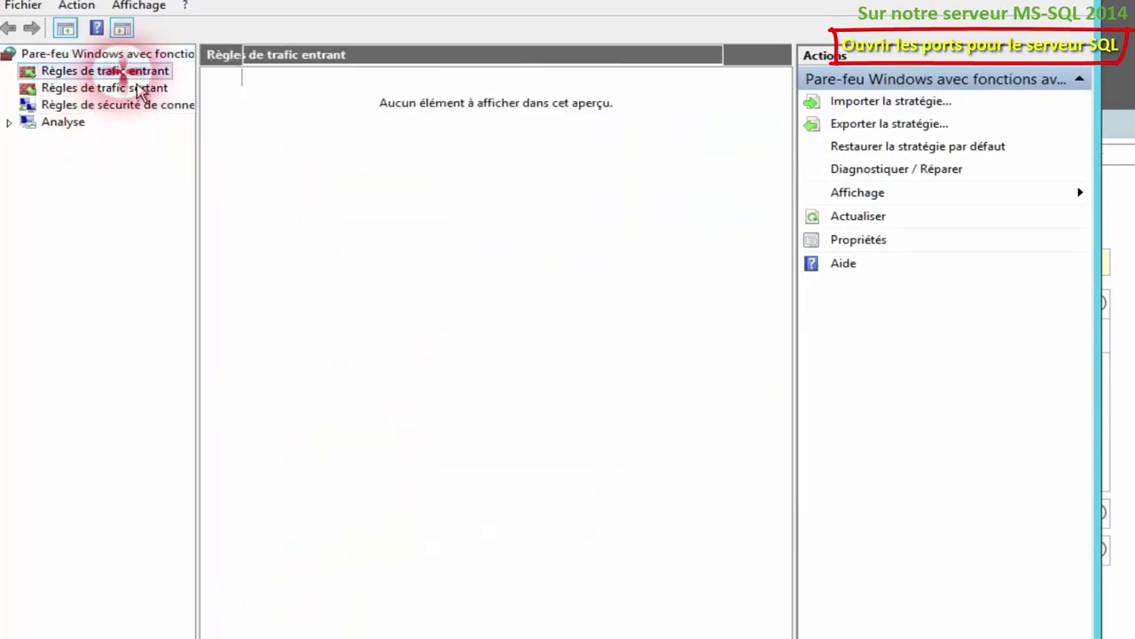
right_click(133, 73)
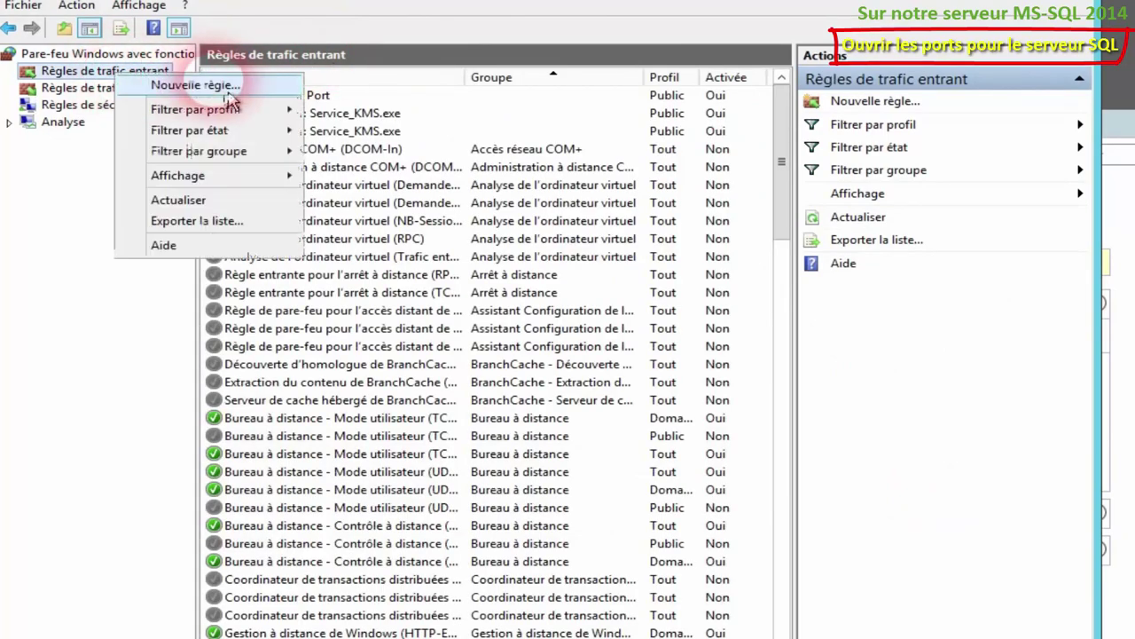
click(200, 84)
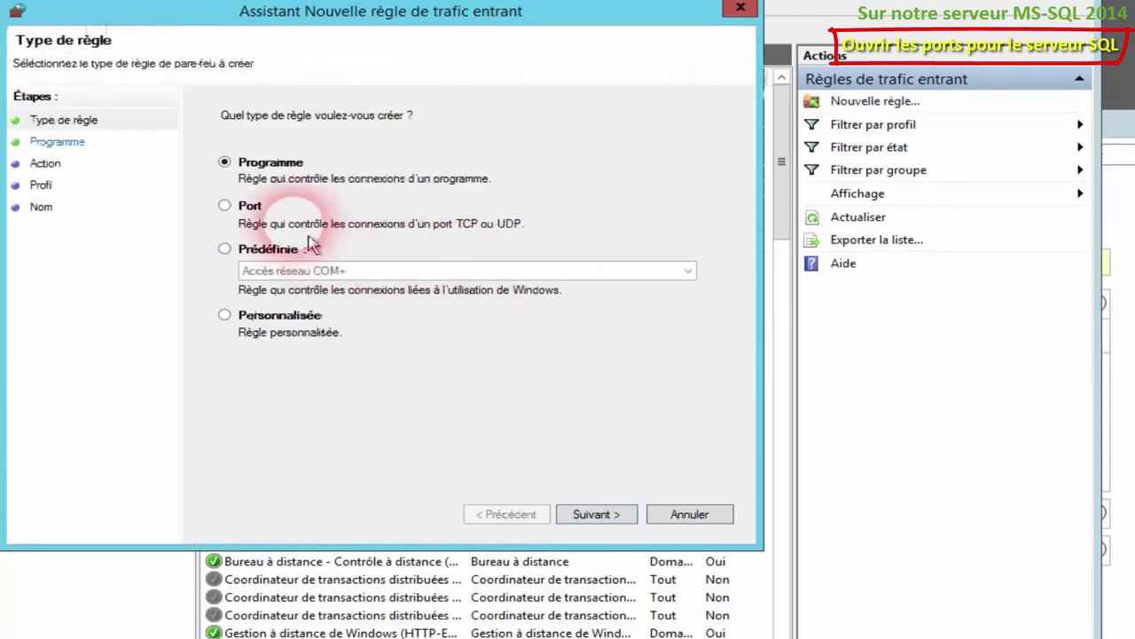
click(607, 514)
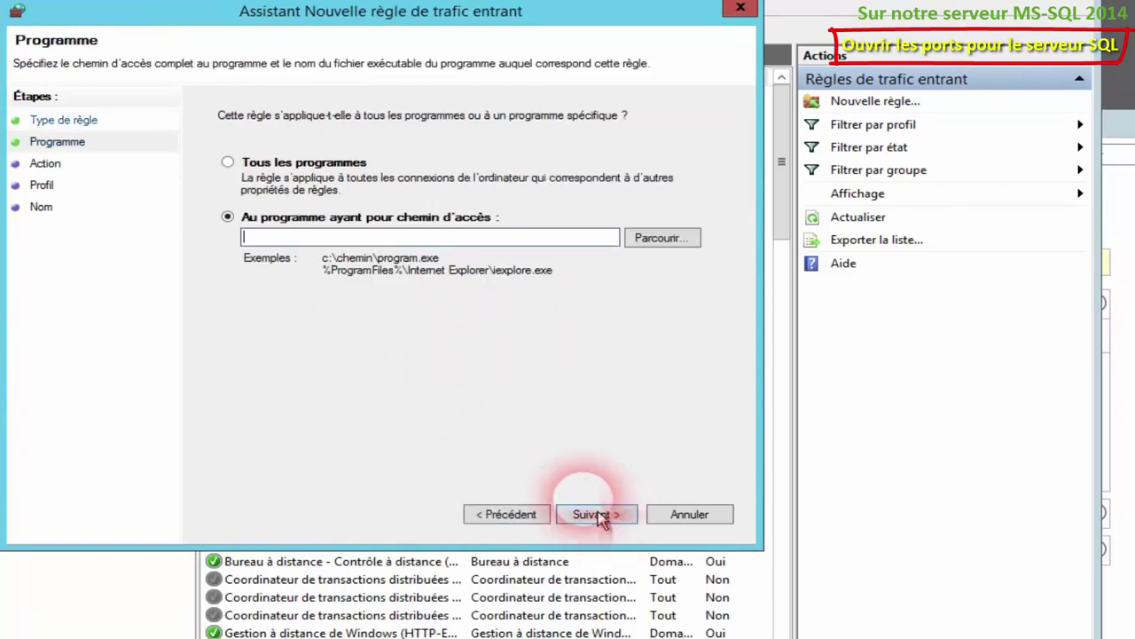
Select sqlservr from C:\Programmes\Microsoft SQL Server\MSSQL12.MSSQLSERVER\MSSQL\Binn as the rule's program
click(688, 244)
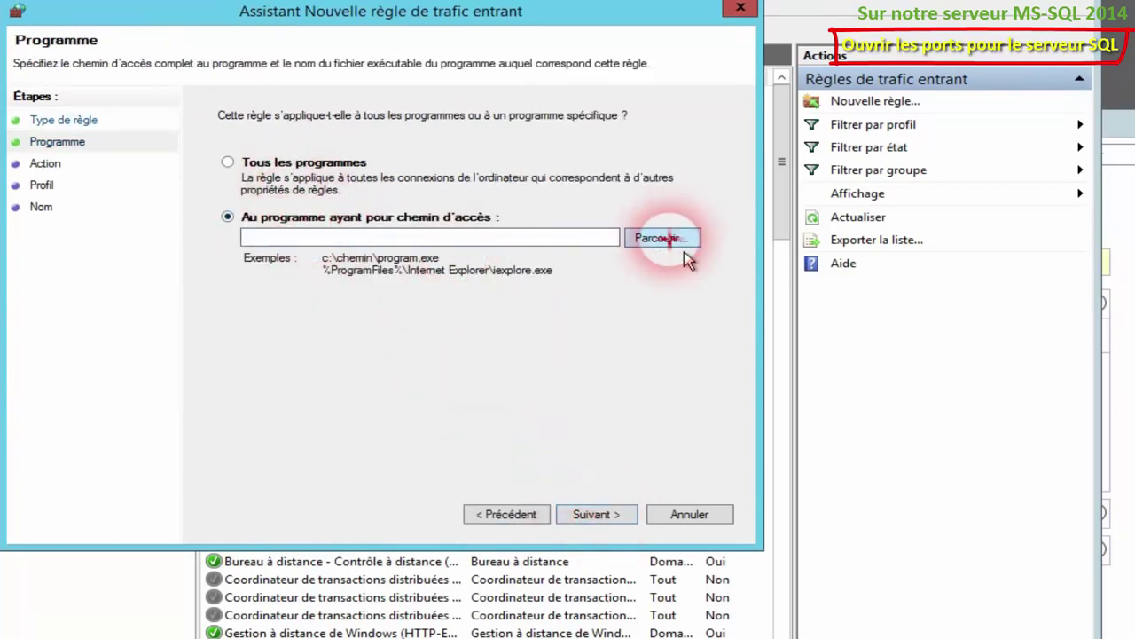
click(300, 86)
click(186, 71)
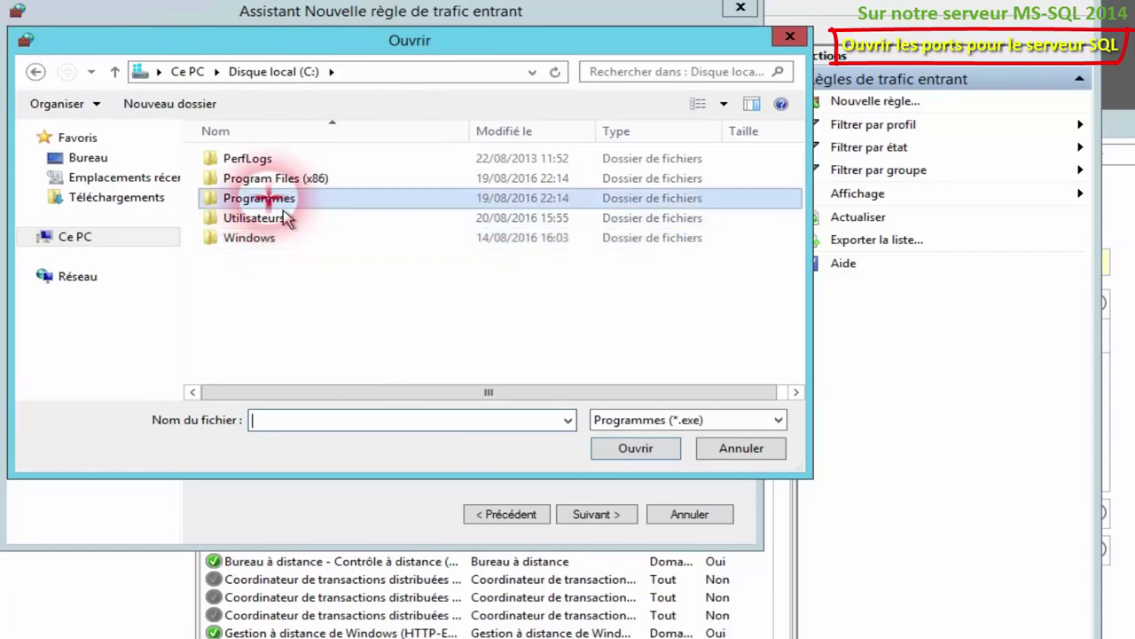
double_click(266, 201)
double_click(306, 298)
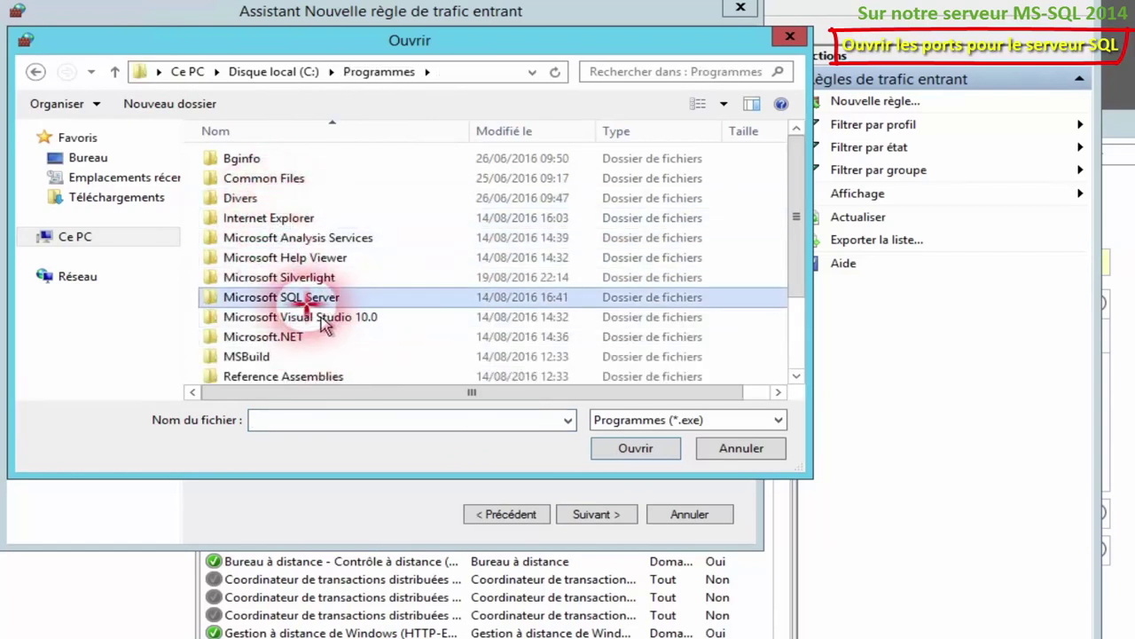
double_click(280, 300)
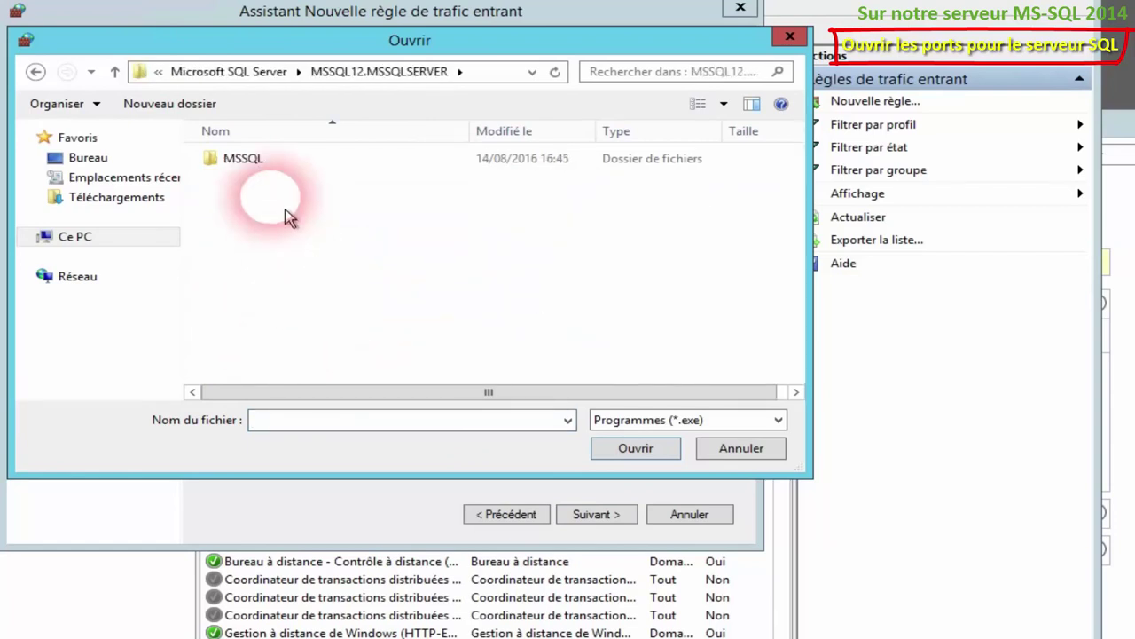
double_click(248, 158)
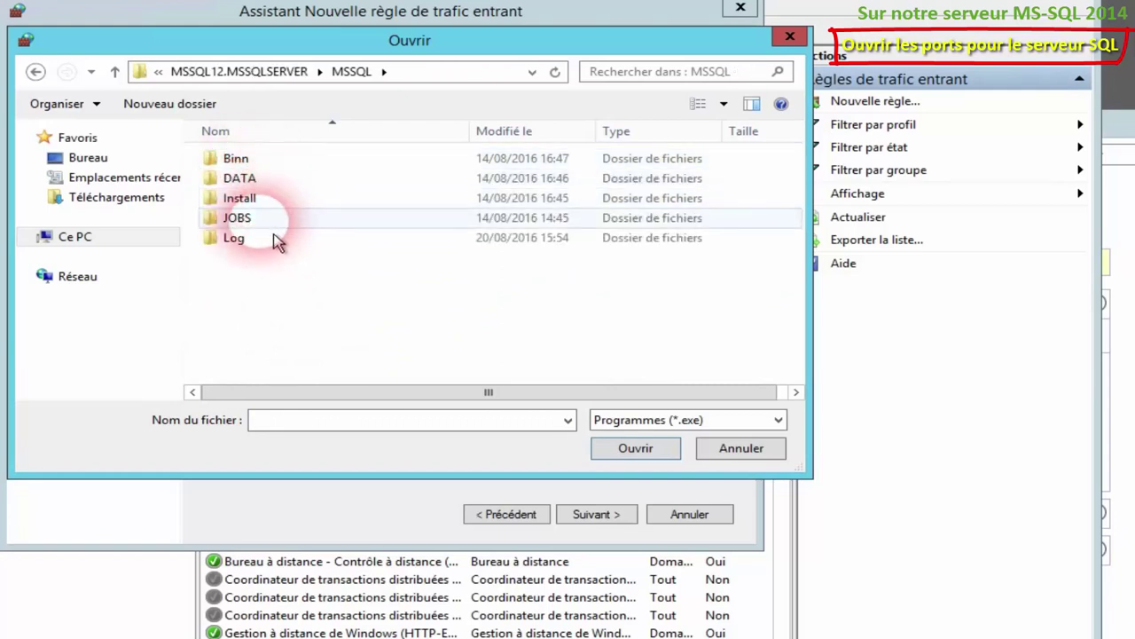
double_click(250, 161)
scroll(430, 282, down, 1)
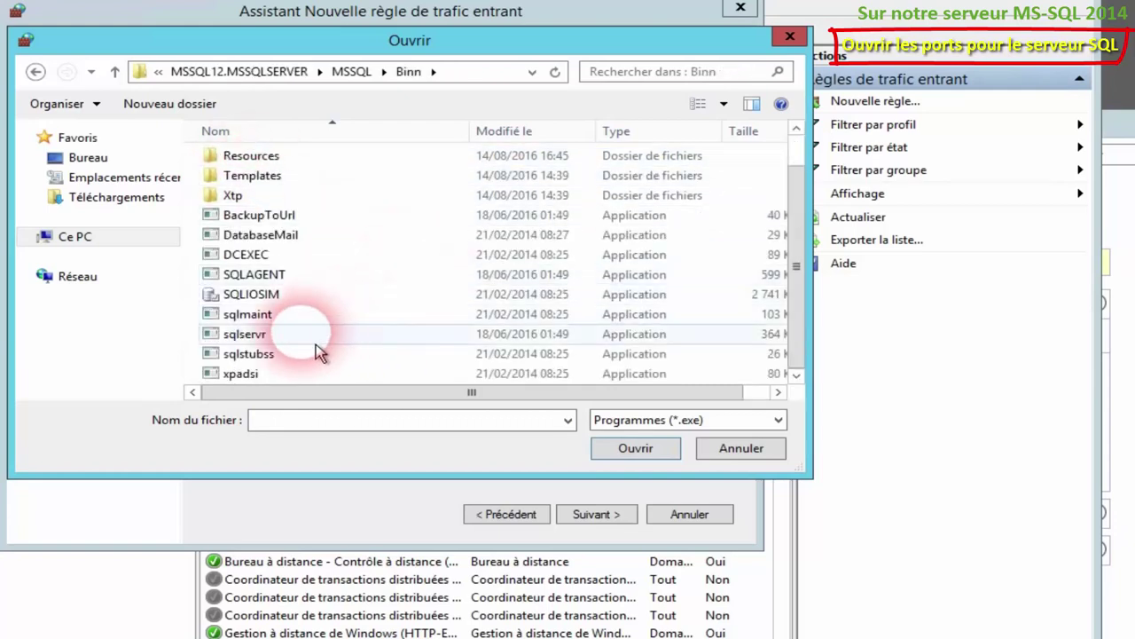
double_click(275, 335)
Keep the rule's default action, apply it to the Domaine and Privé profiles without Public, and continue to the rule's naming
click(616, 523)
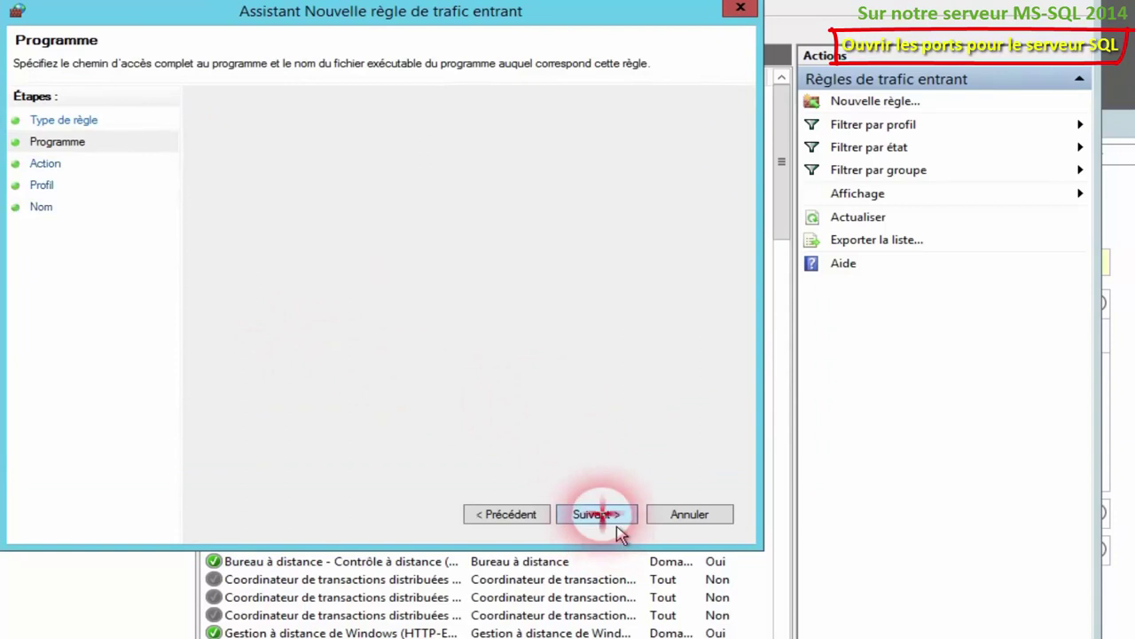
click(615, 525)
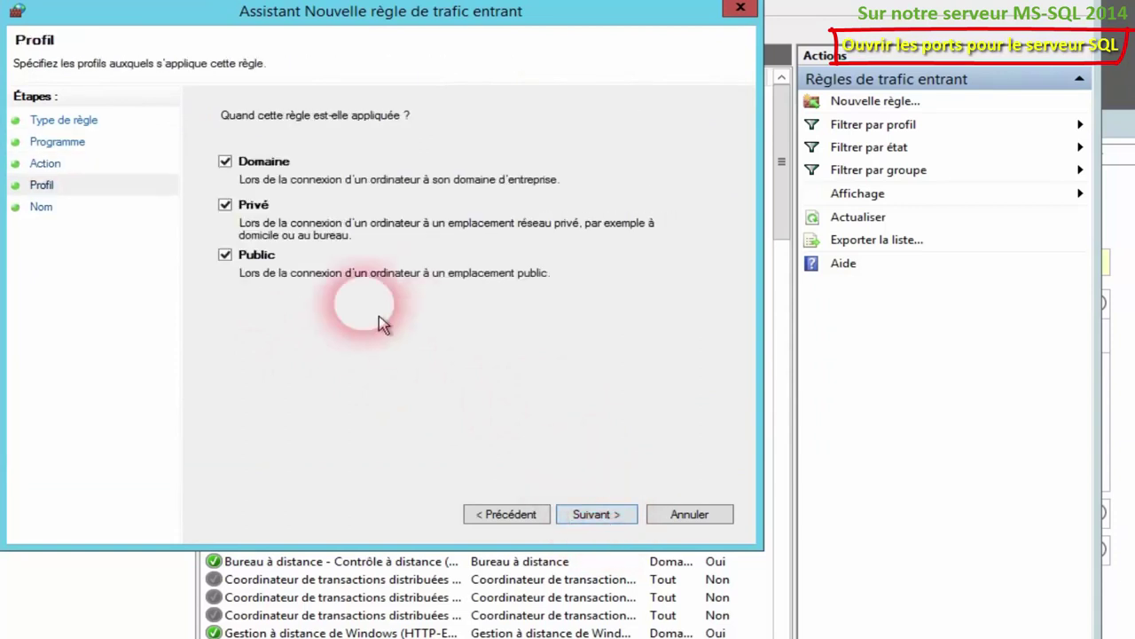
click(248, 258)
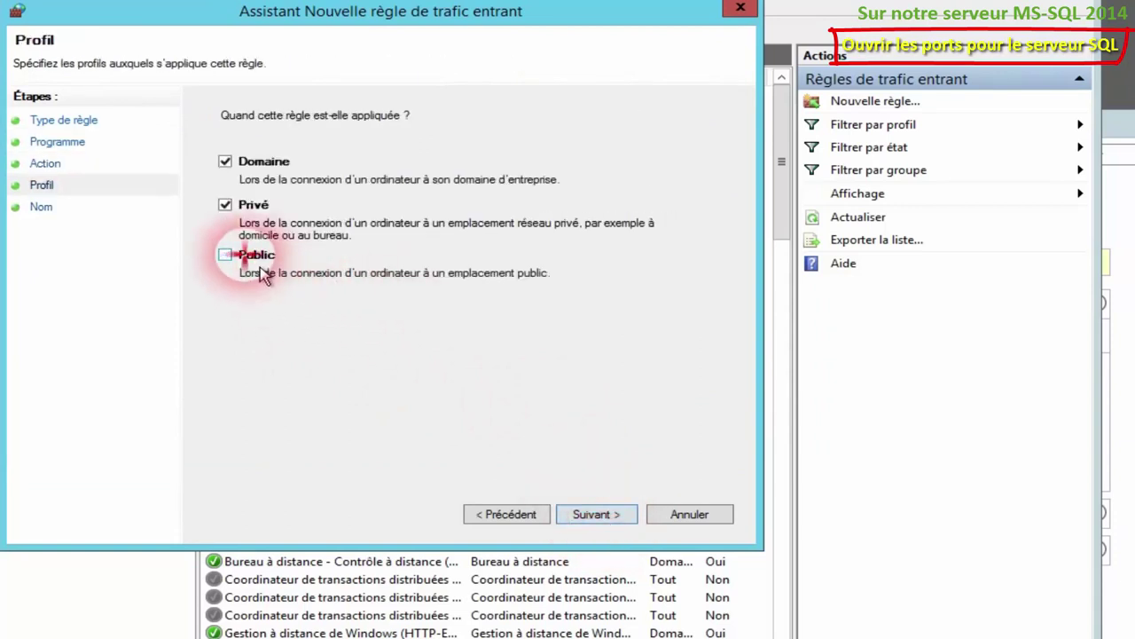
click(609, 525)
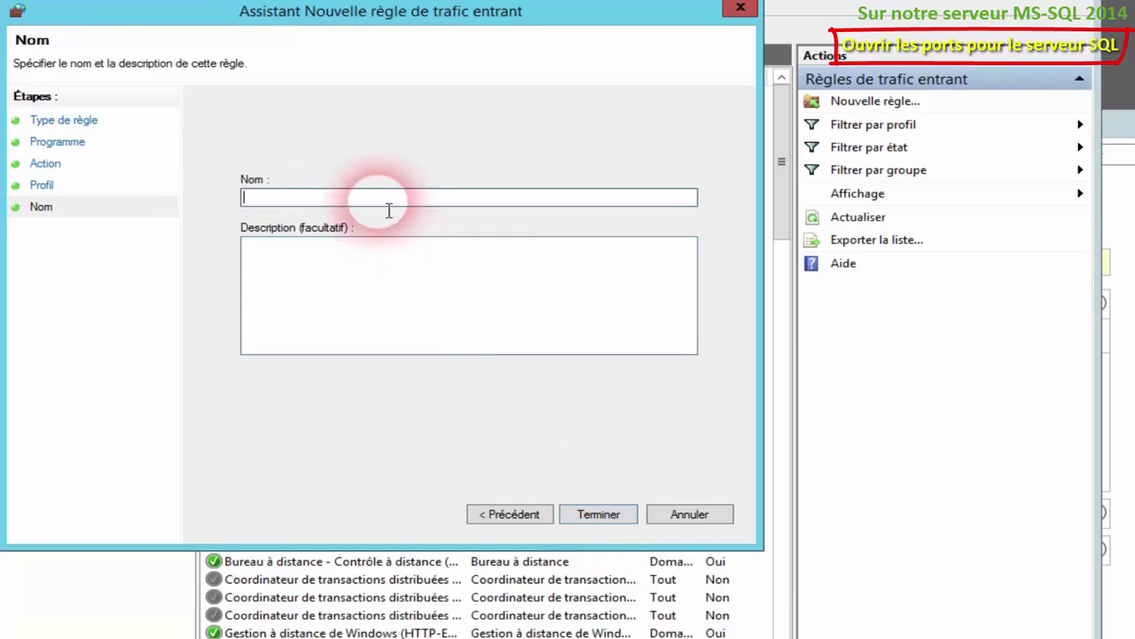
Name the inbound rule Serveur SQL, give it the description Serveur SQL, and finish creating it
text(Serveur)
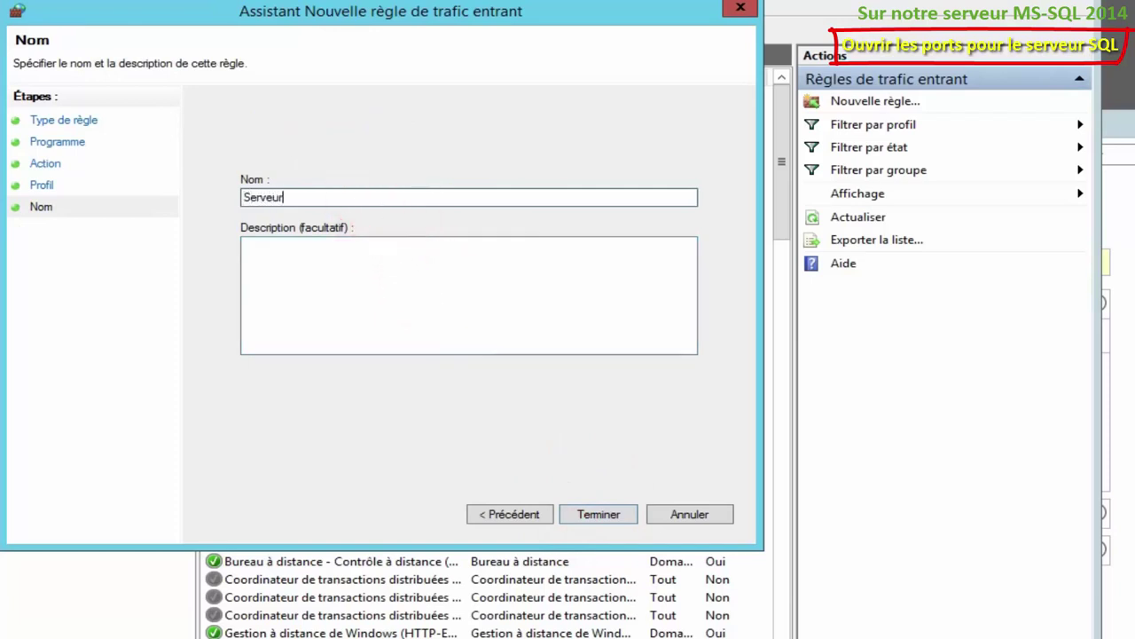
text( SQL)
click(395, 276)
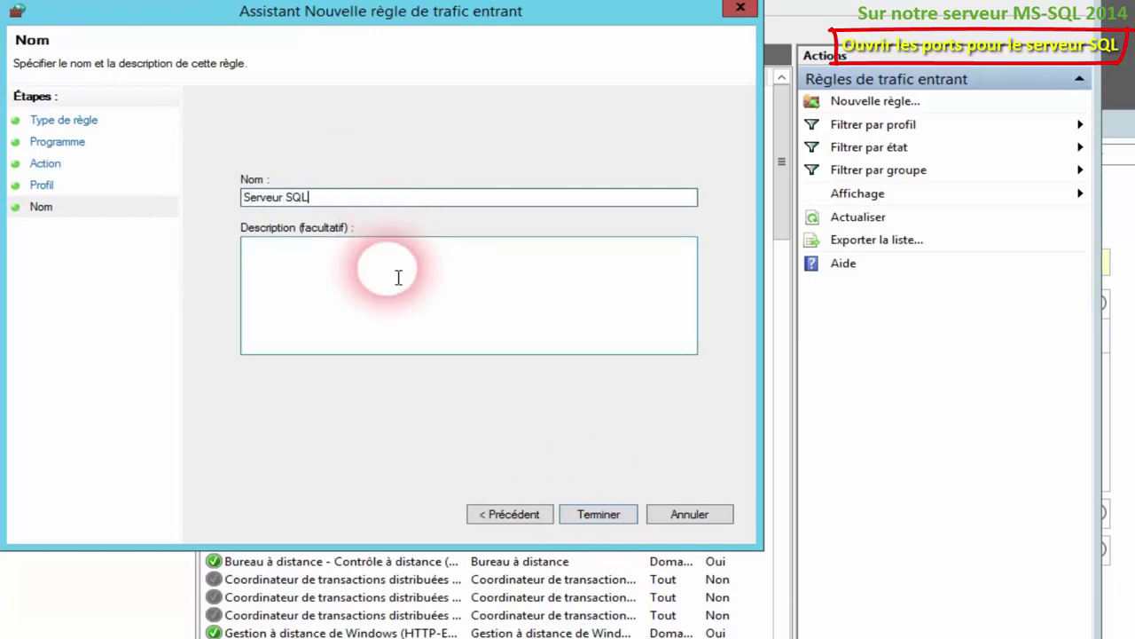
text(Serveur )
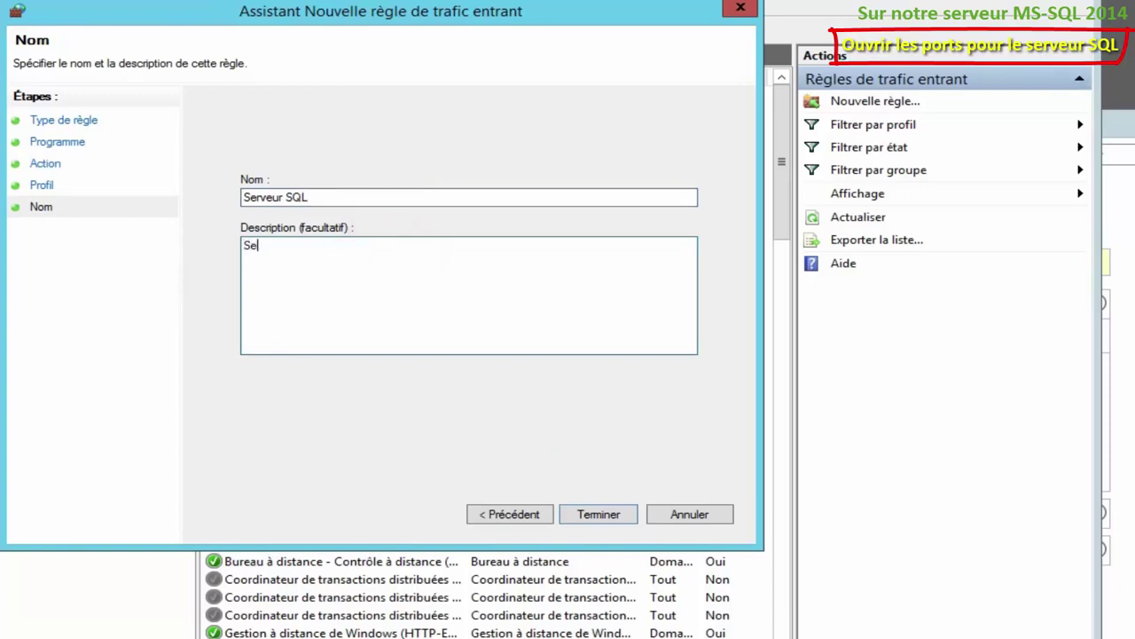
text(SQL)
click(532, 441)
click(611, 511)
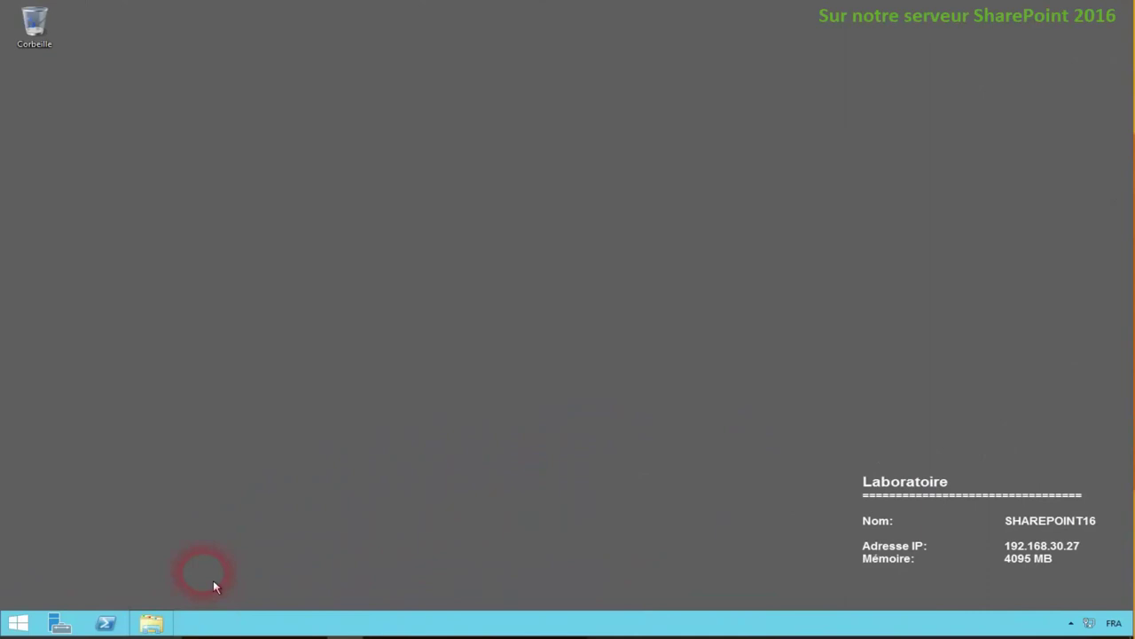
On the SharePoint 2016 server, launch the prerequisite software installation from the default page on DVD drive D: and authorize it
click(150, 622)
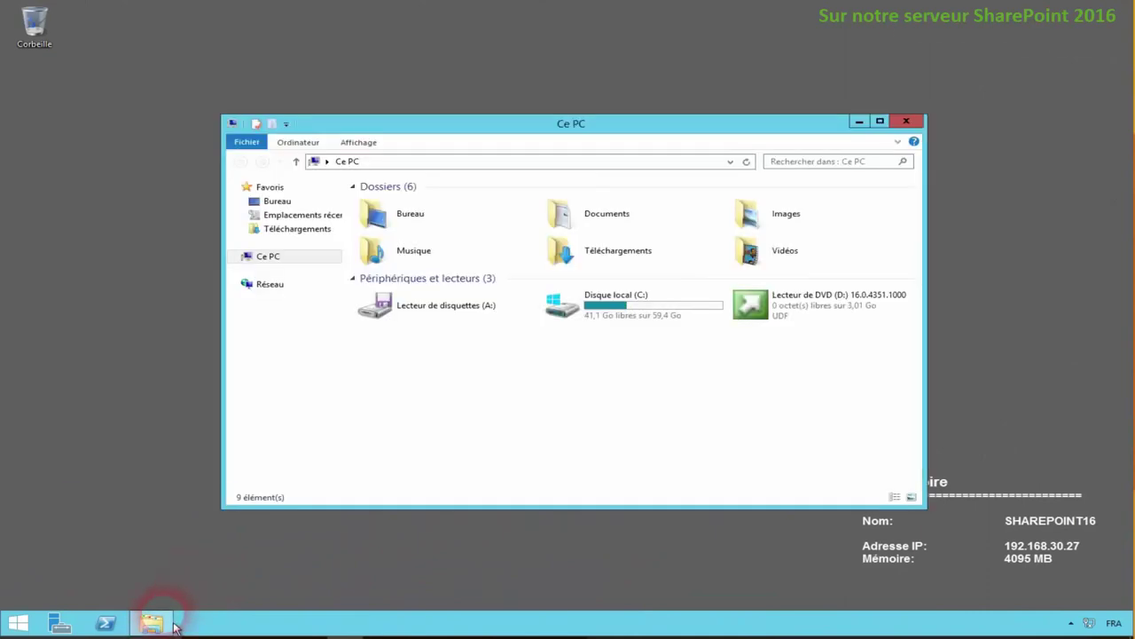
double_click(792, 324)
scroll(803, 390, down, 2)
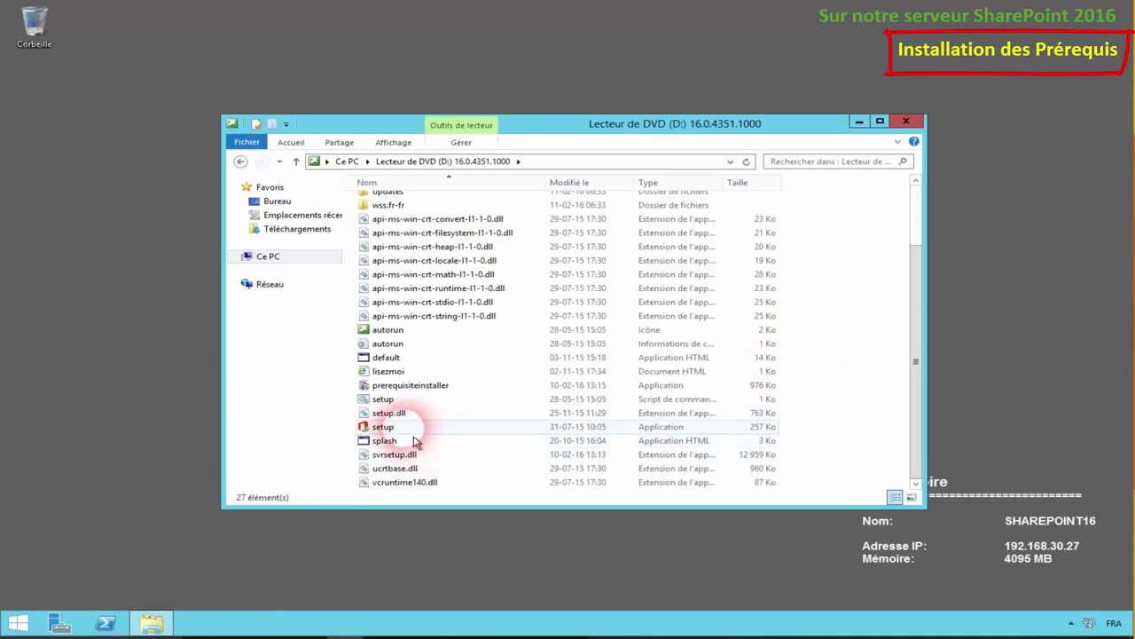
double_click(386, 357)
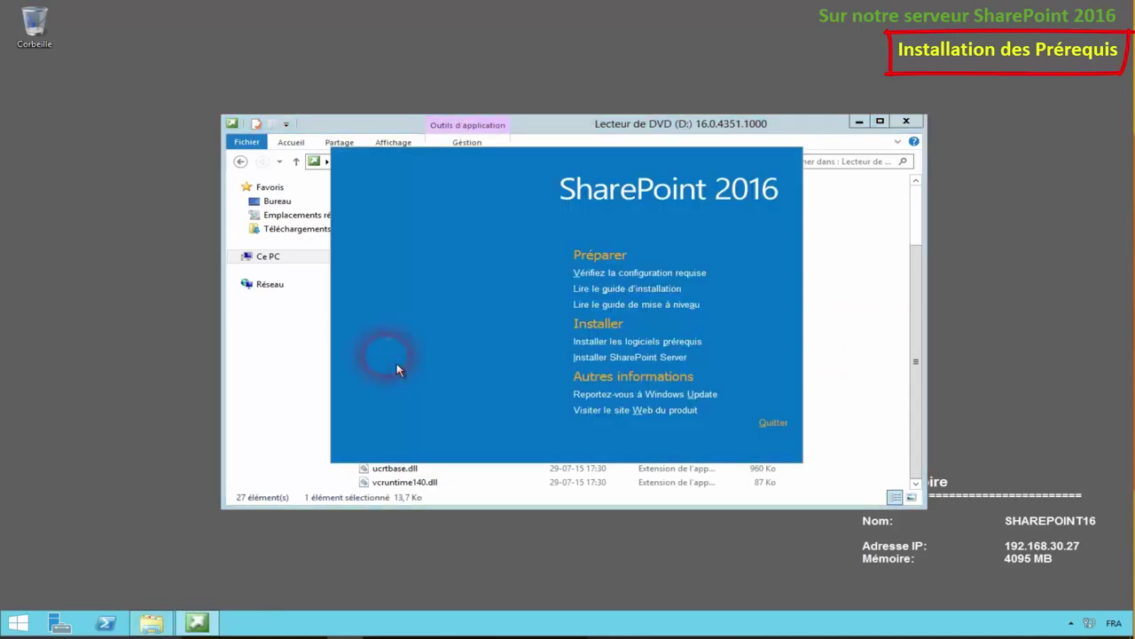
click(643, 343)
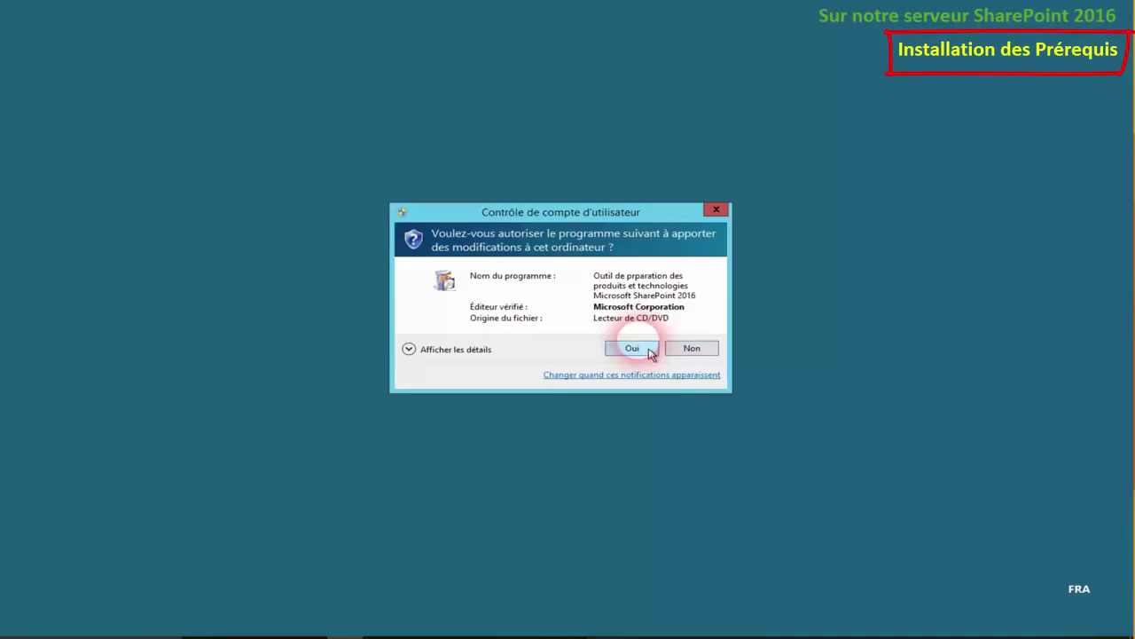
click(649, 350)
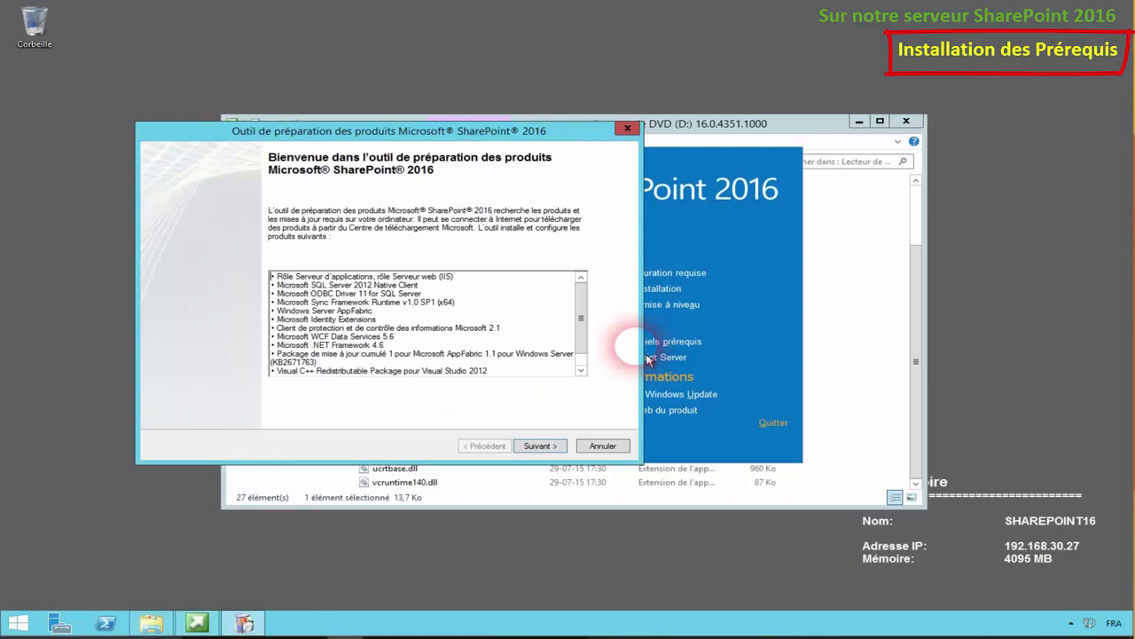
Accept the licence terms in the preparation tool, install all the SharePoint 2016 prerequisites, and close the tool after checking the results
drag(581, 292, 592, 353)
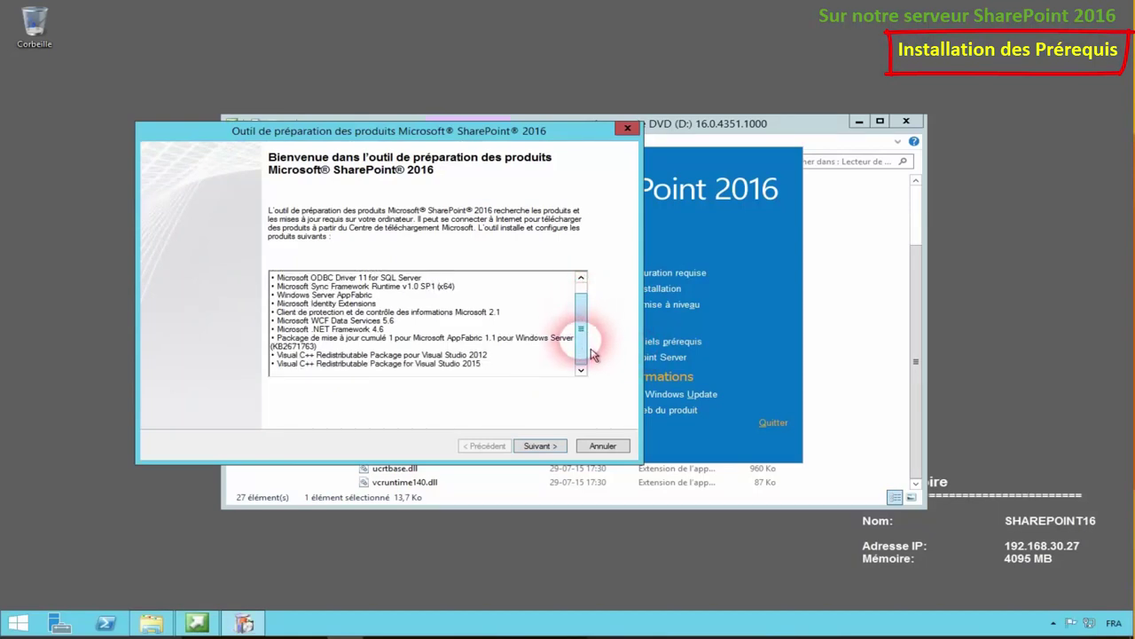
click(540, 445)
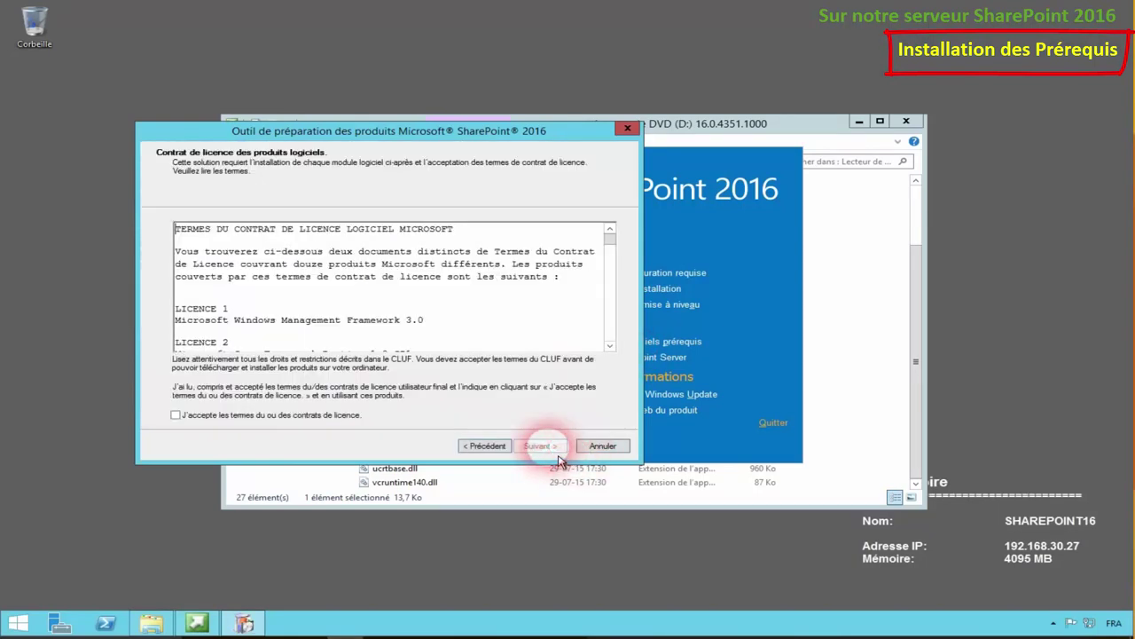
click(248, 415)
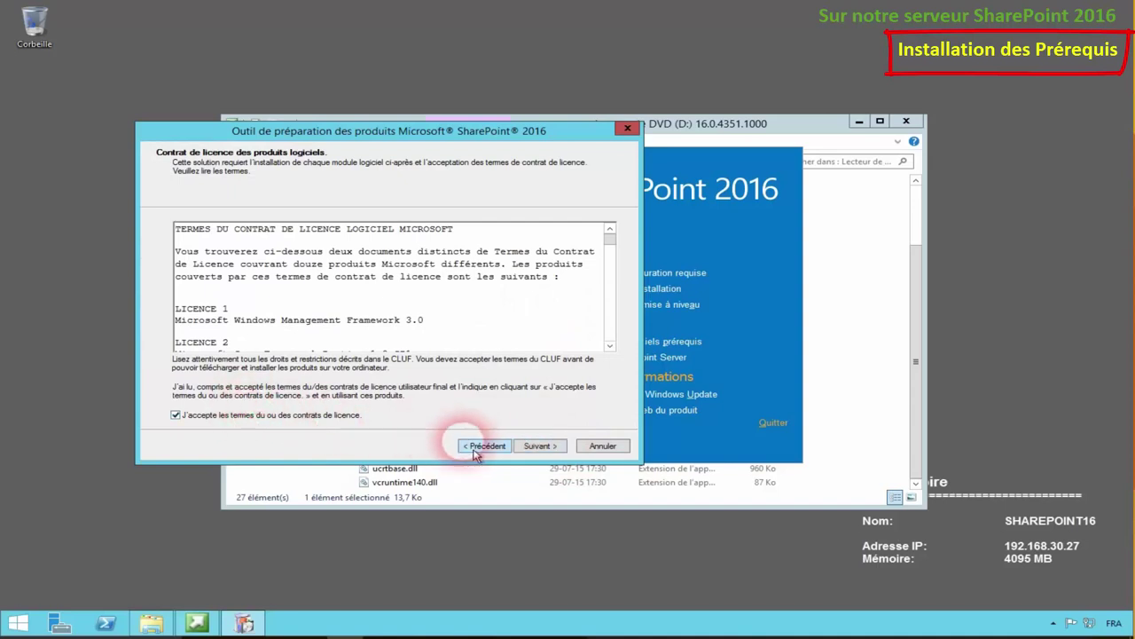
click(536, 446)
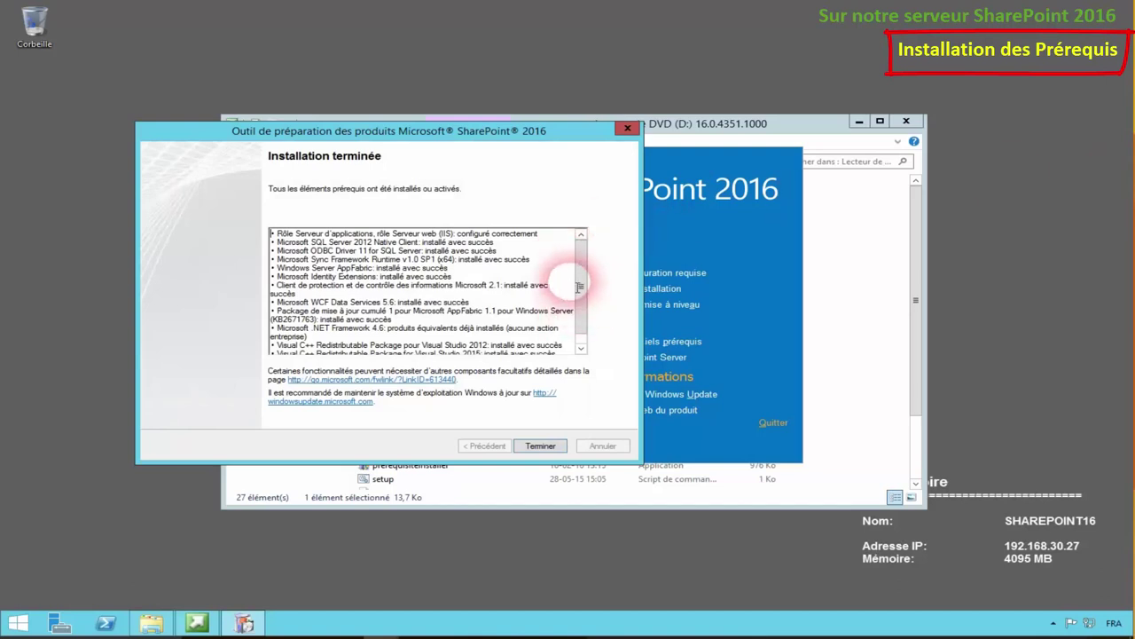
drag(591, 294, 587, 299)
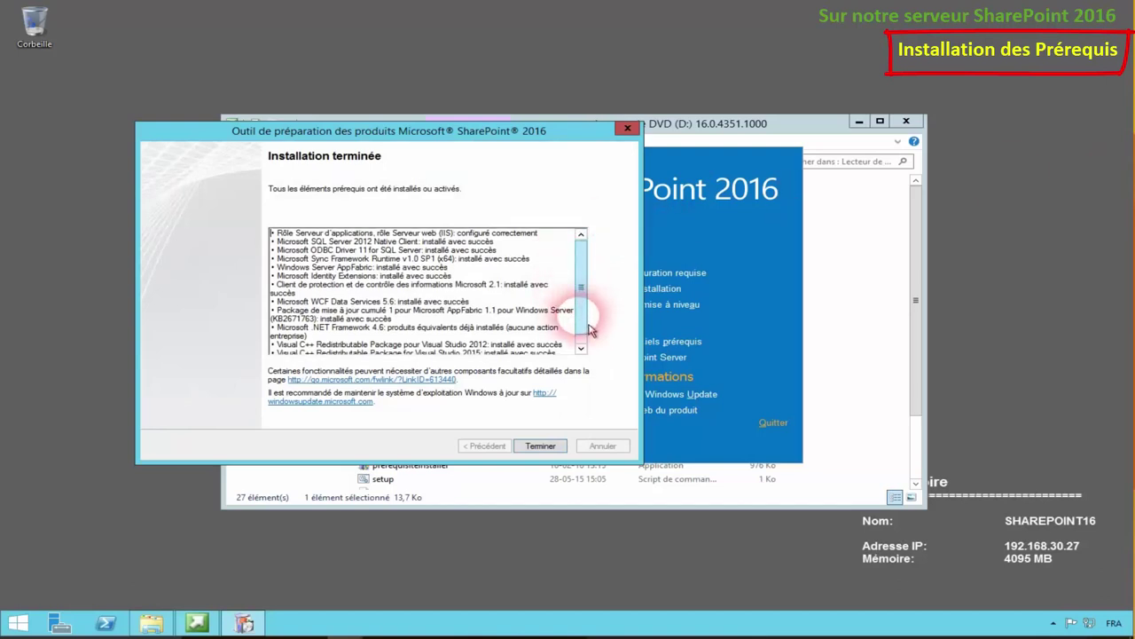
scroll(589, 346, down, 1)
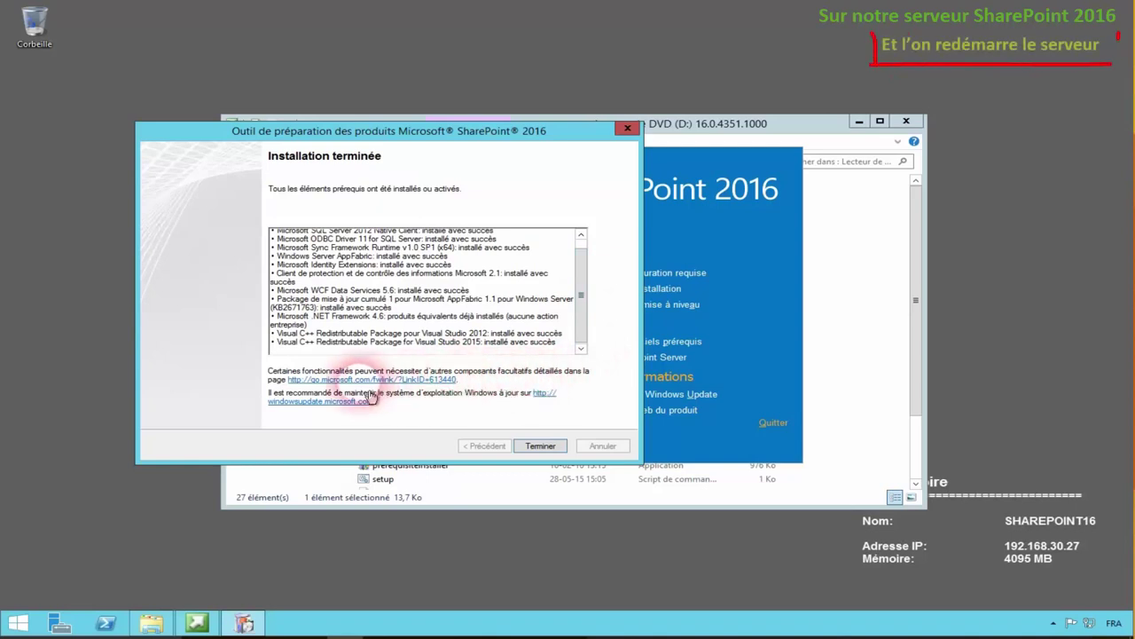
click(541, 447)
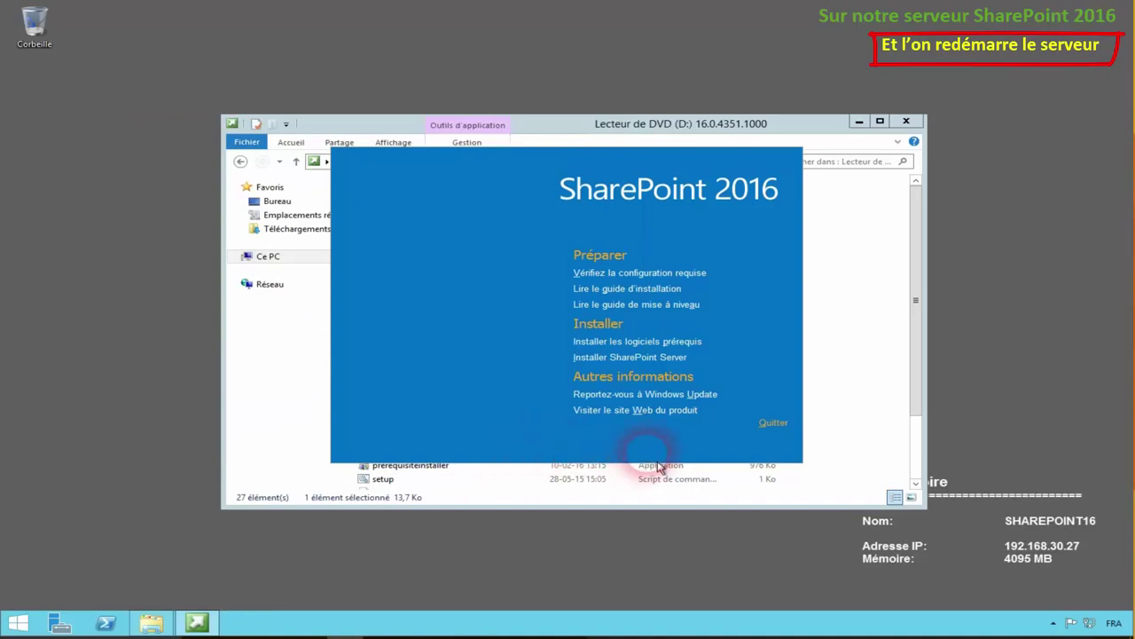
Restart the SharePoint server with Mettre à jour et redémarrer, keeping the proposed unplanned reason
right_click(36, 625)
click(104, 594)
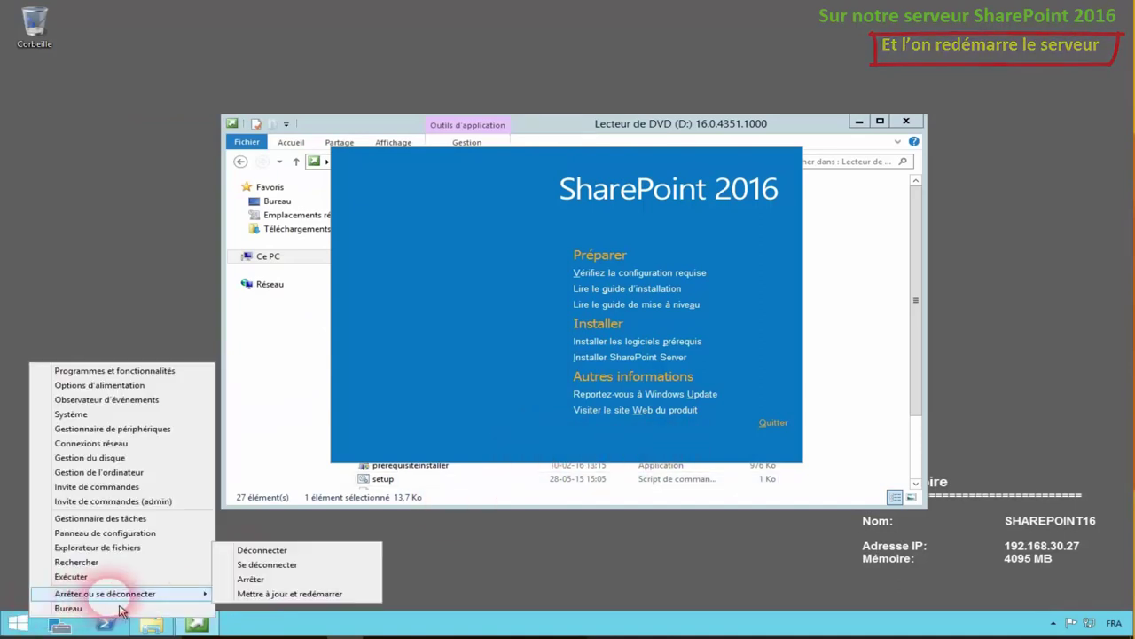
click(281, 593)
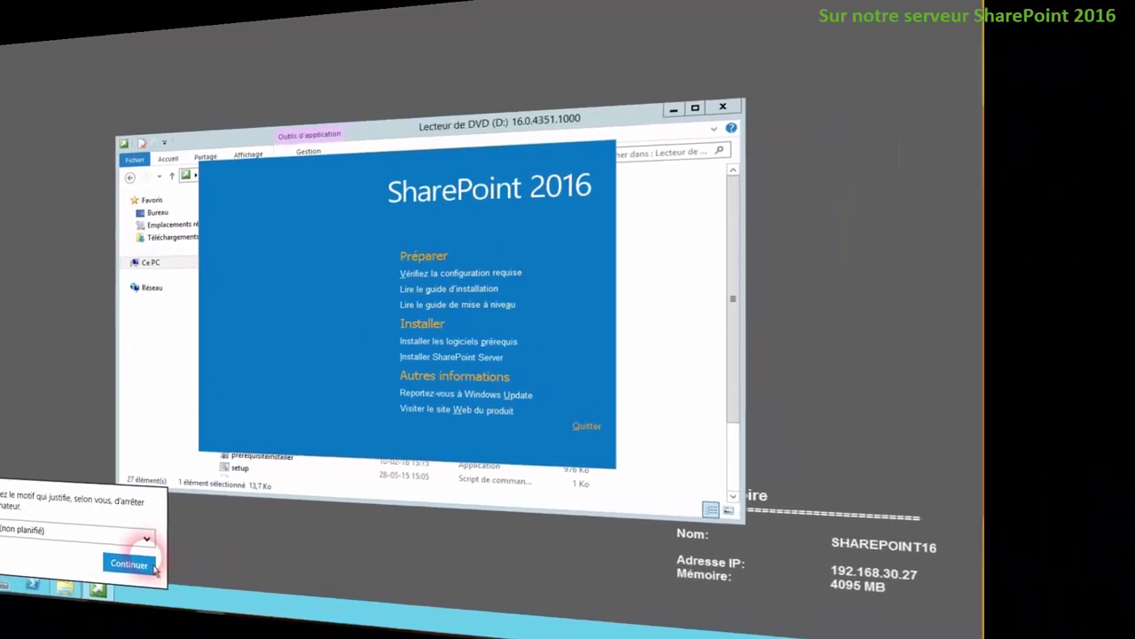
click(151, 564)
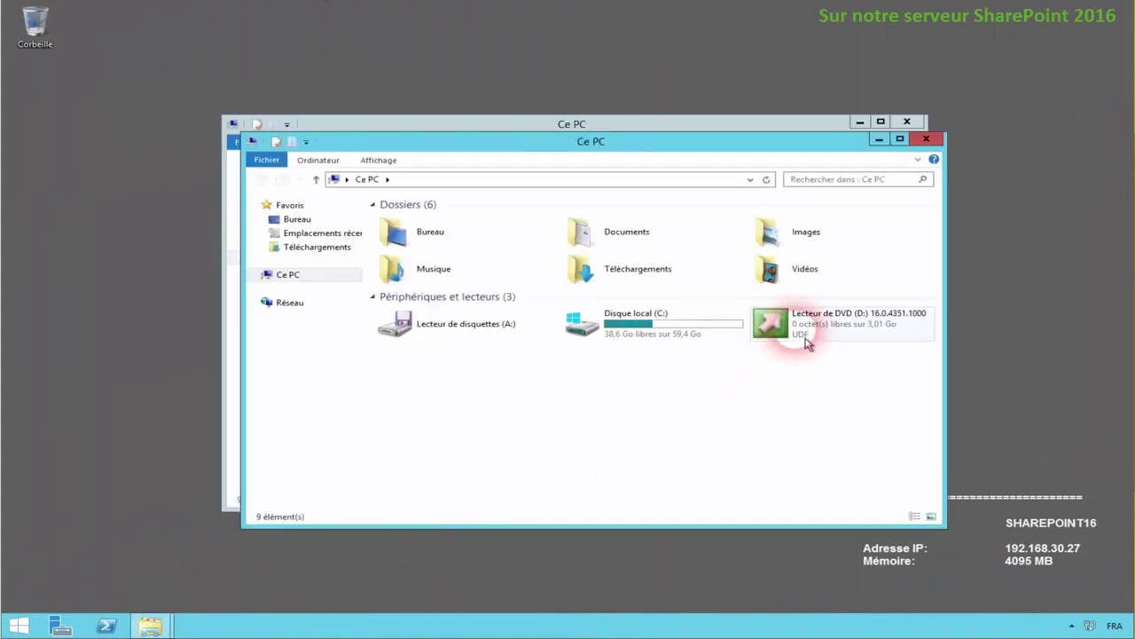
Launch the SharePoint Server installation from the splash page on DVD drive D: and authorize the setup program
right_click(799, 330)
click(843, 341)
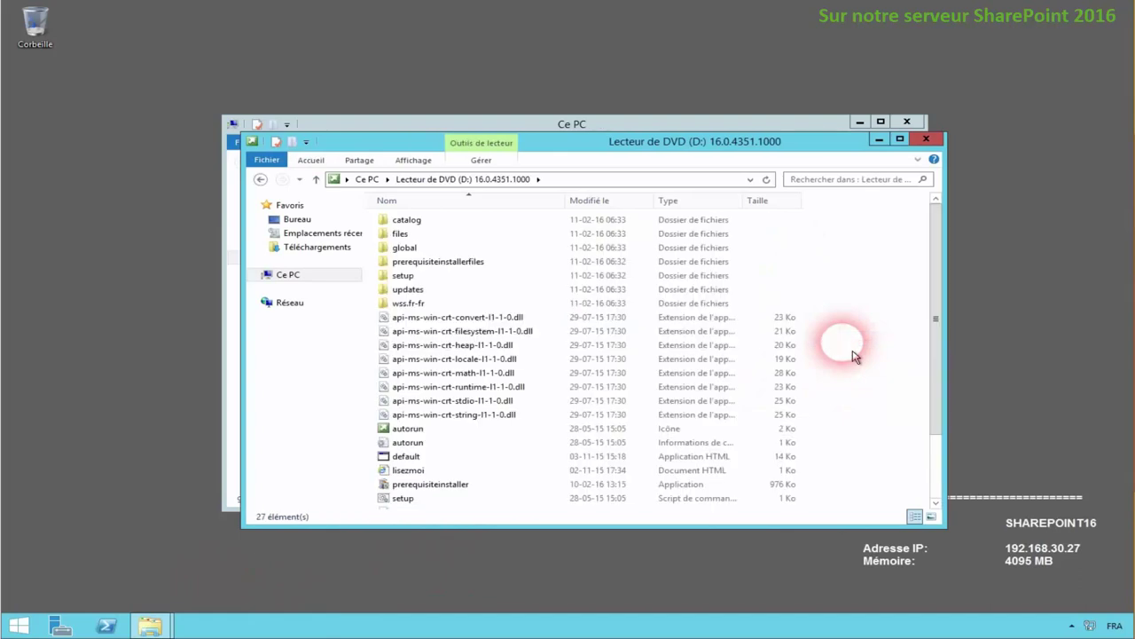
scroll(834, 443, down, 2)
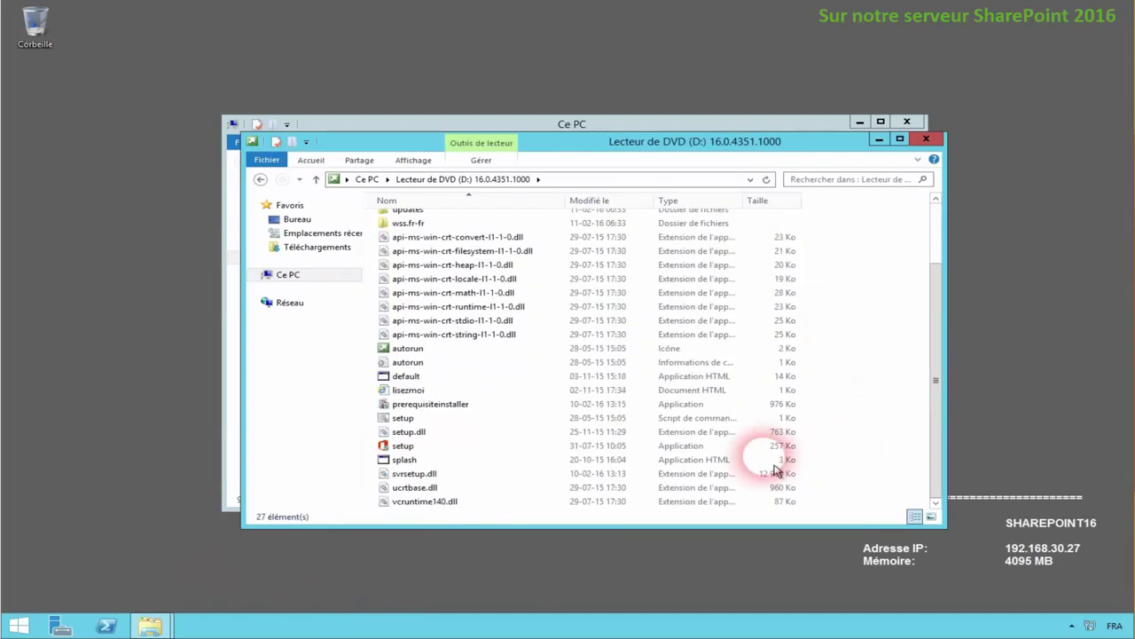
click(406, 460)
double_click(407, 460)
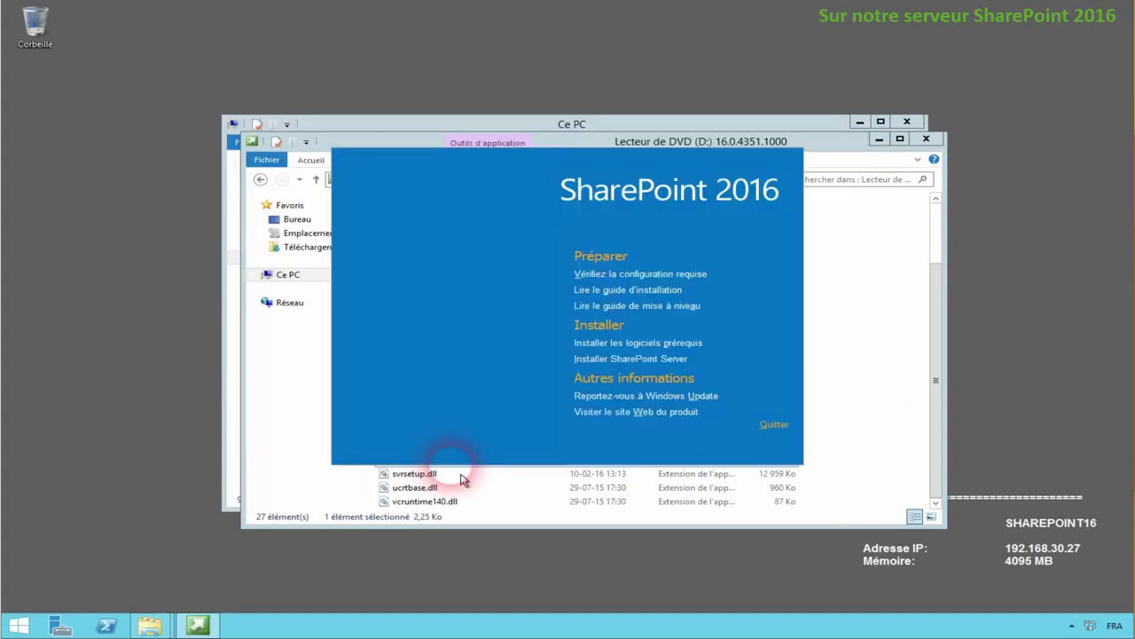
click(625, 359)
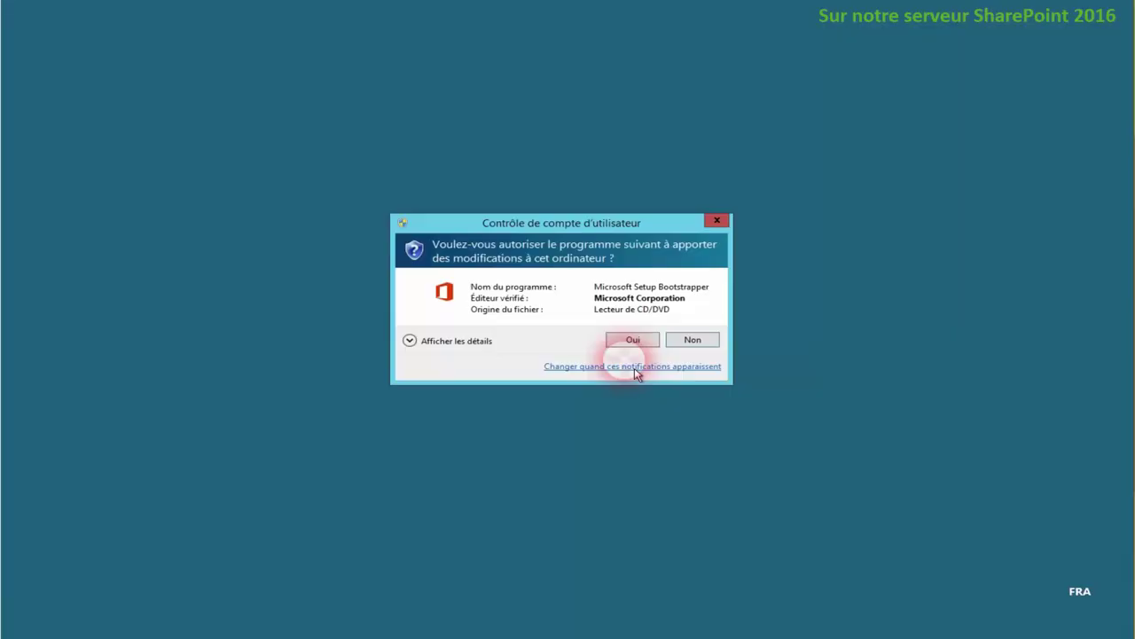
click(631, 341)
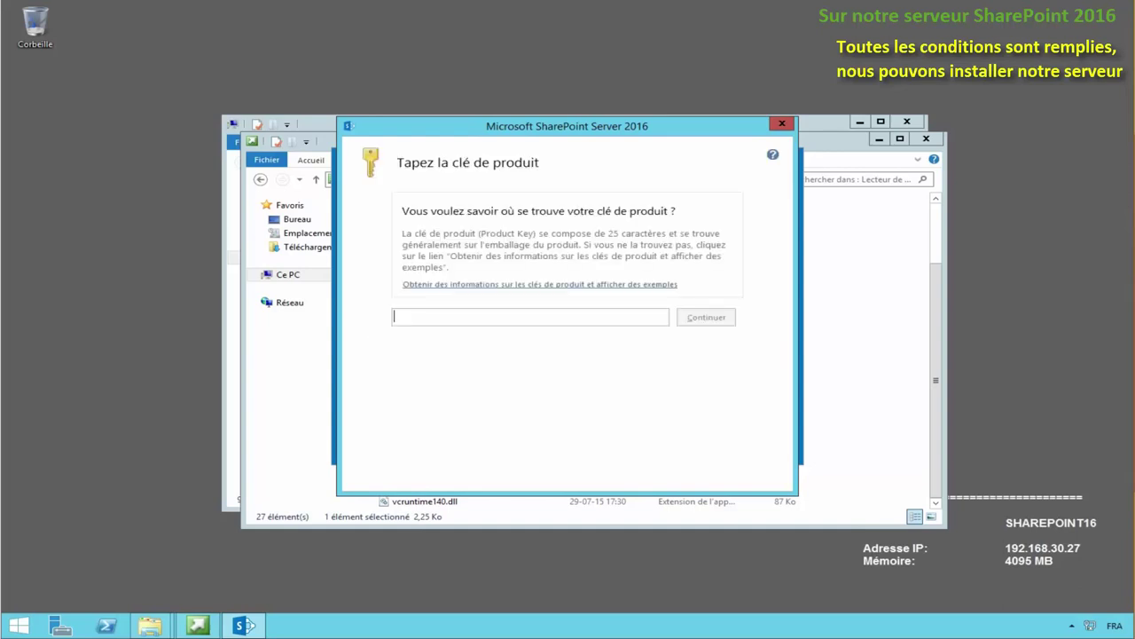
Paste the product key for Microsoft SharePoint Server 2016 and continue to the licence terms
click(615, 316)
key(ctrl+v)
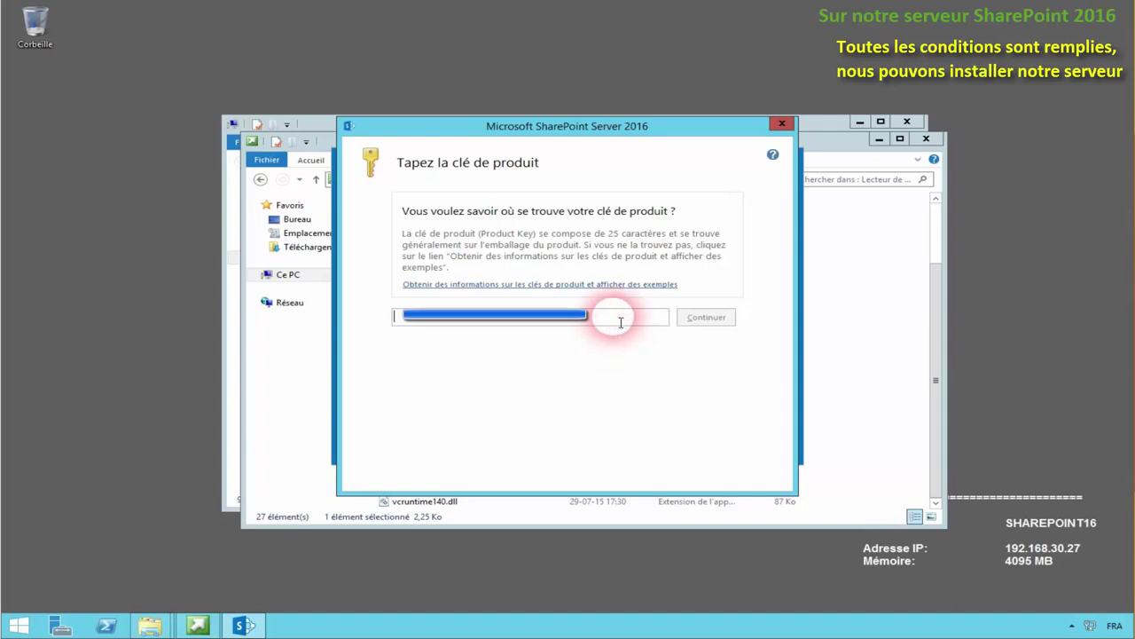
click(706, 318)
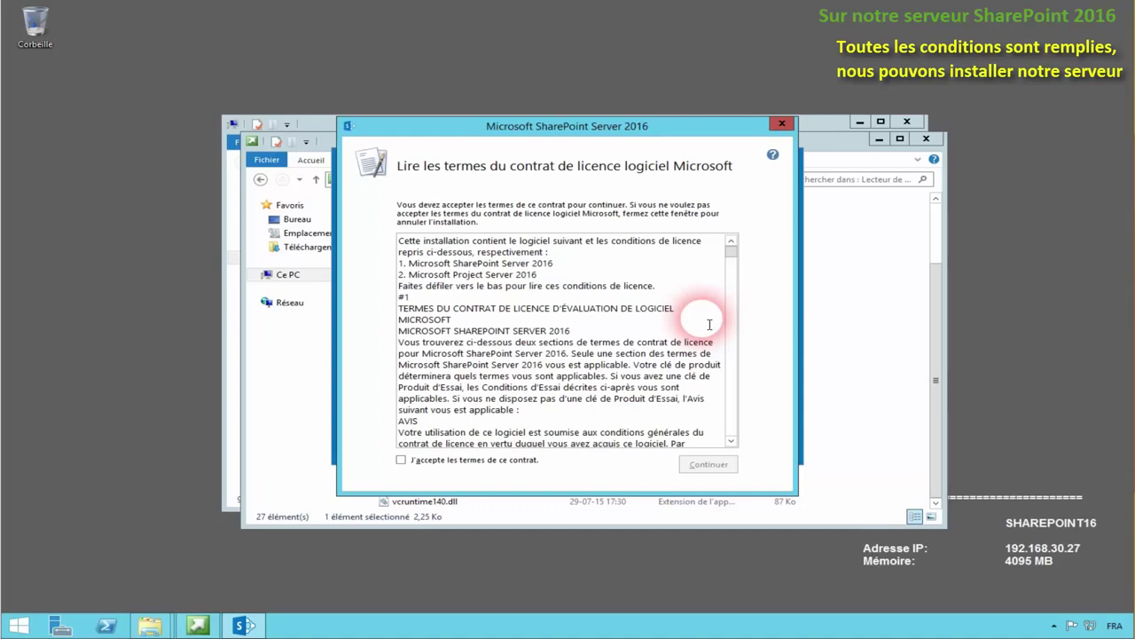
Accept the licence agreement and install SharePoint Server 2016 in the default file locations
click(531, 460)
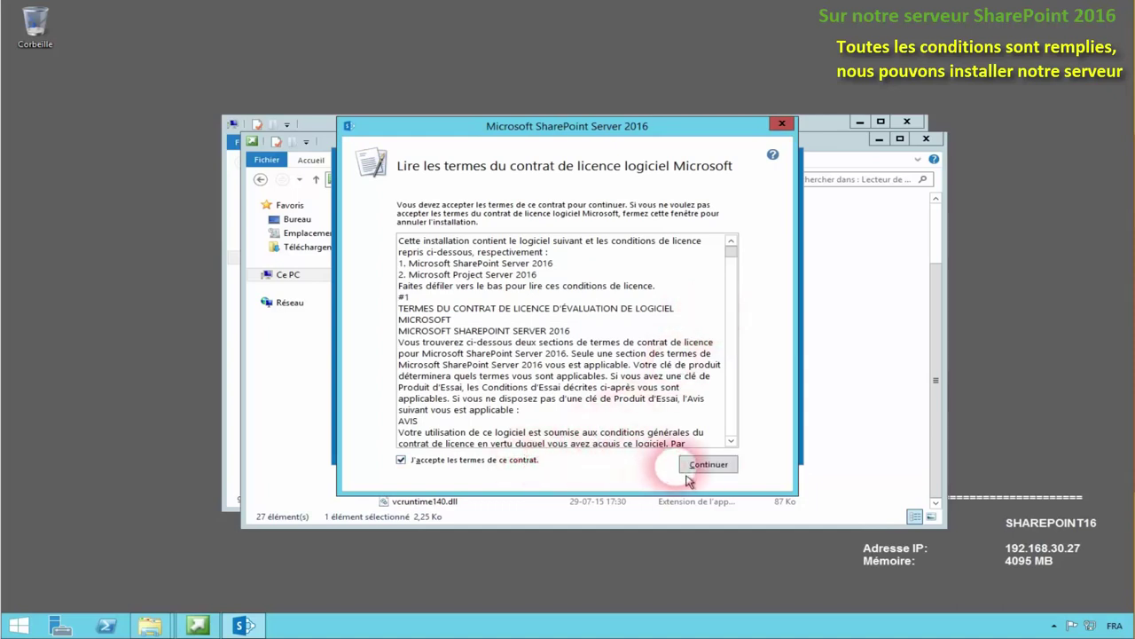
click(710, 465)
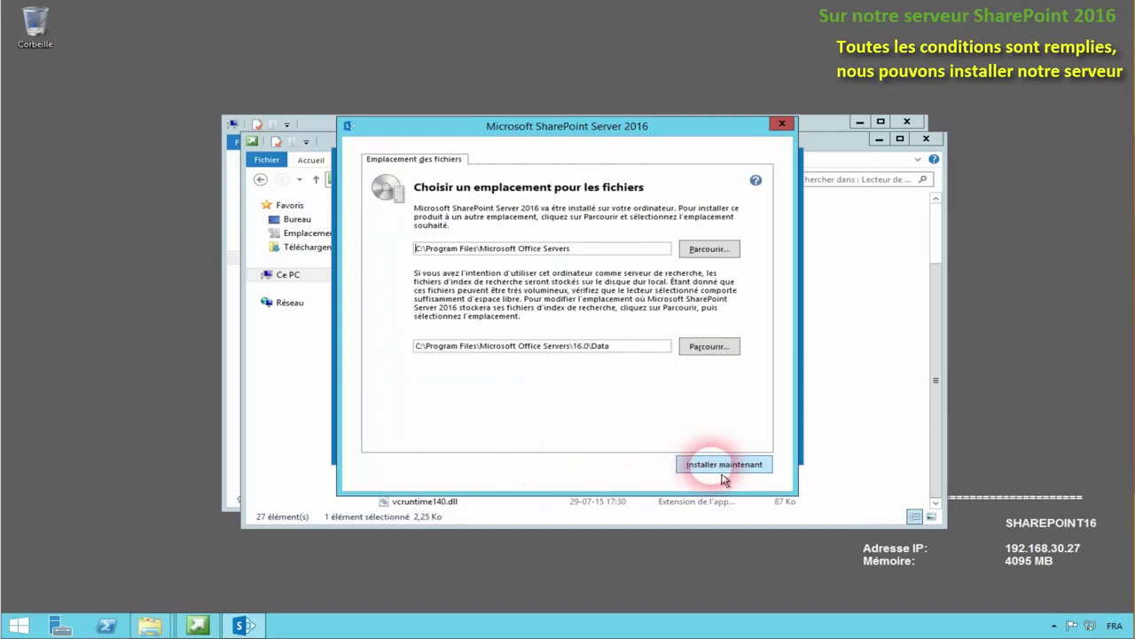
click(733, 475)
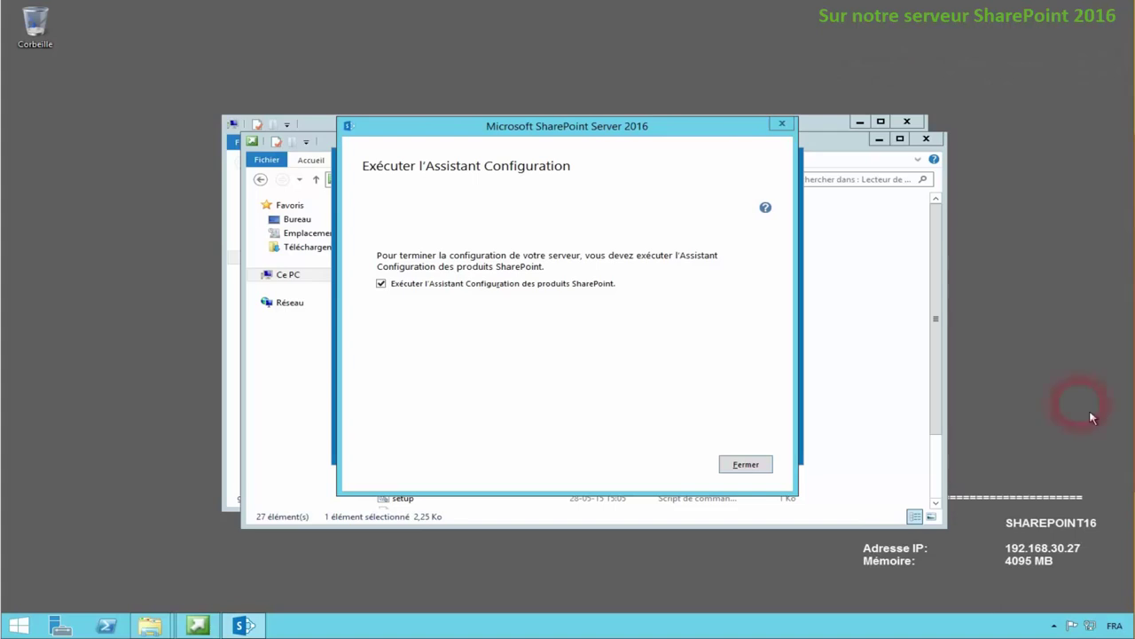
Close the setup with the SharePoint configuration assistant set to run, quit the SharePoint 2016 start screen and show the assistant
click(745, 465)
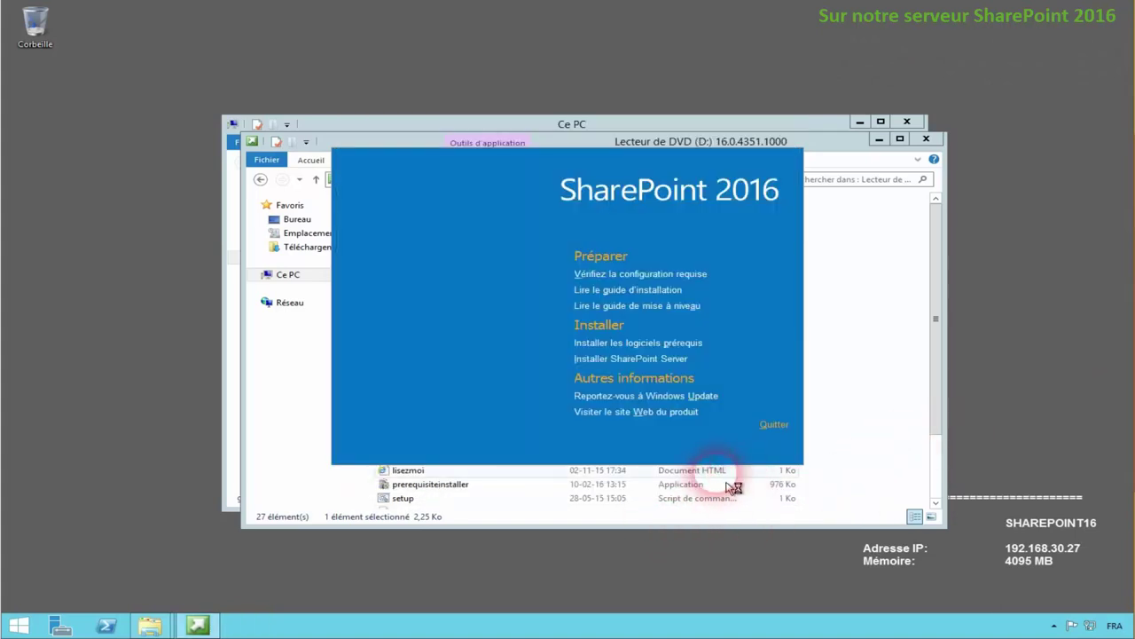
click(774, 425)
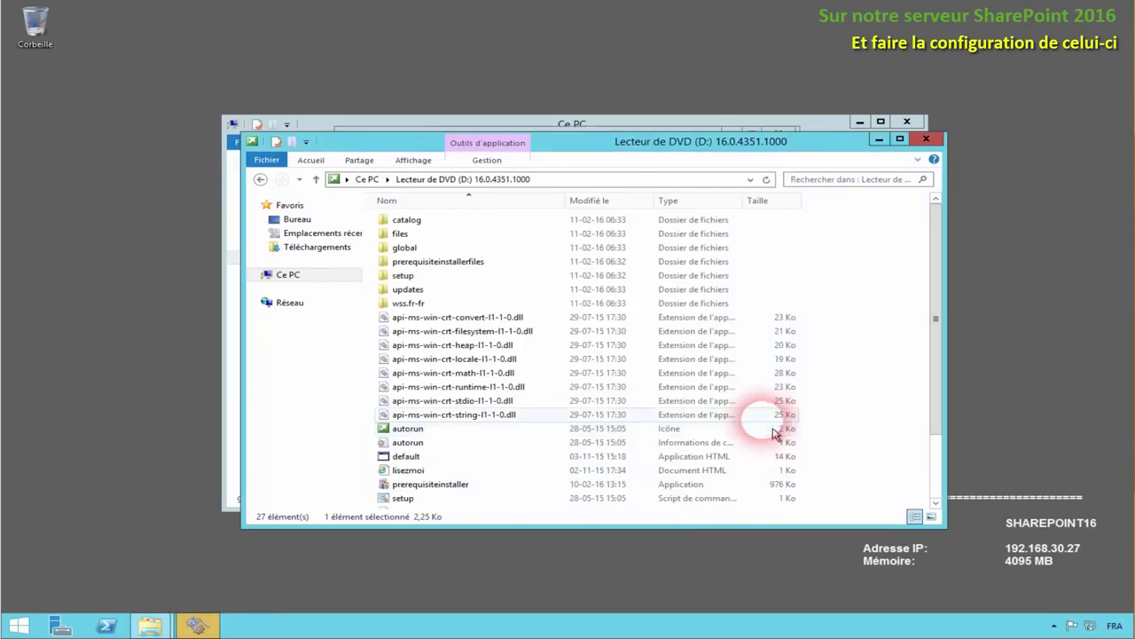
click(199, 626)
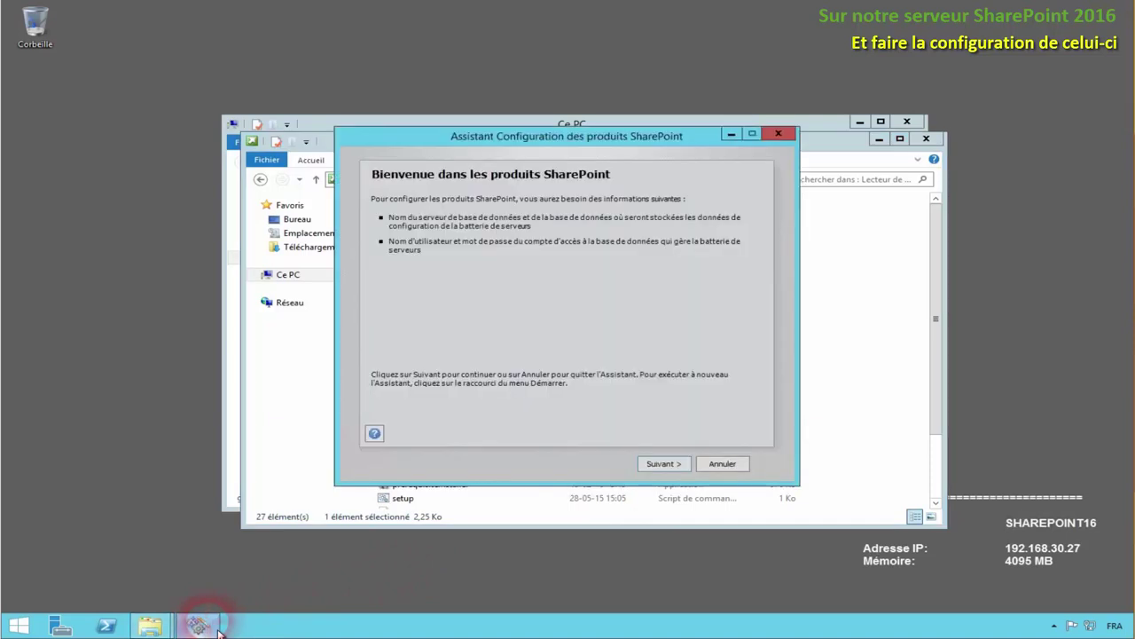
Agree to the required service restarts and choose to create a new server farm in the configuration assistant
click(663, 464)
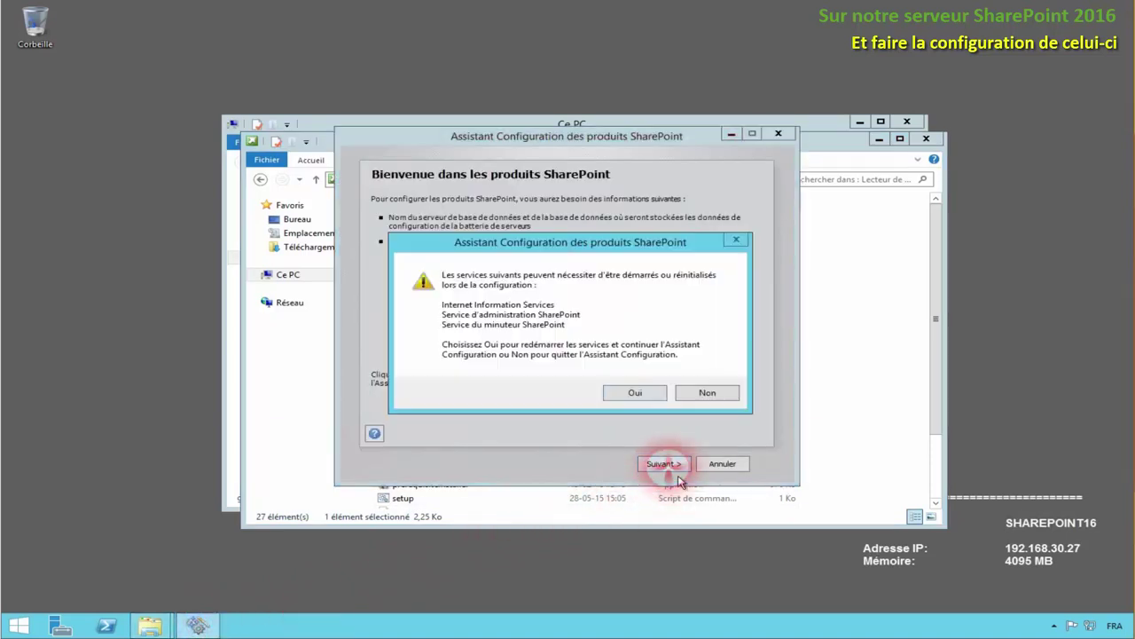
click(635, 392)
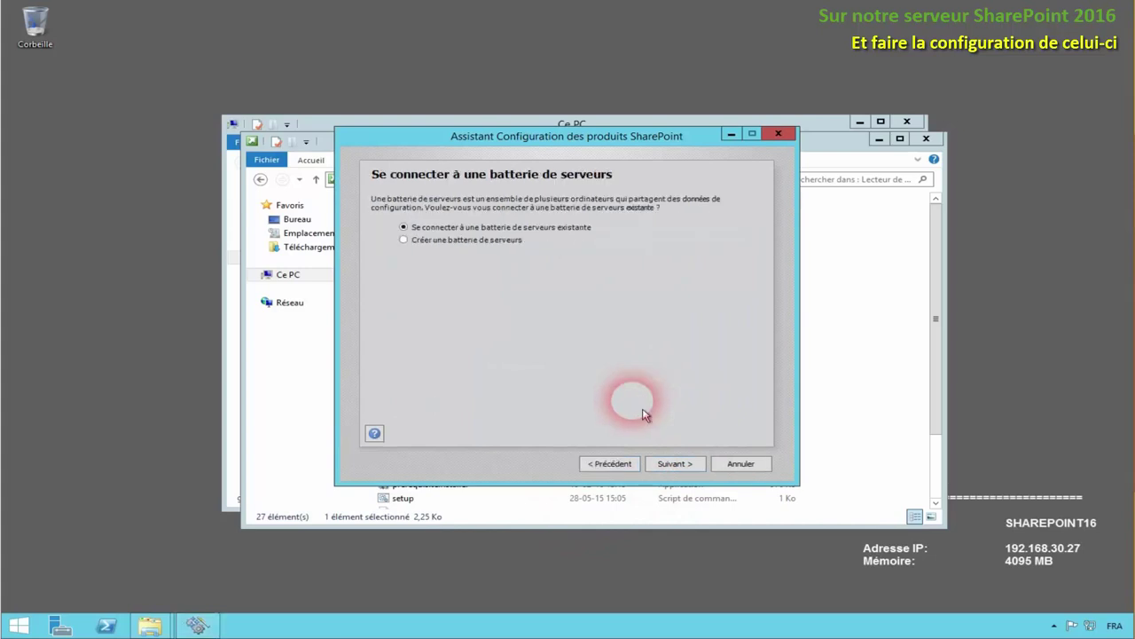
click(488, 240)
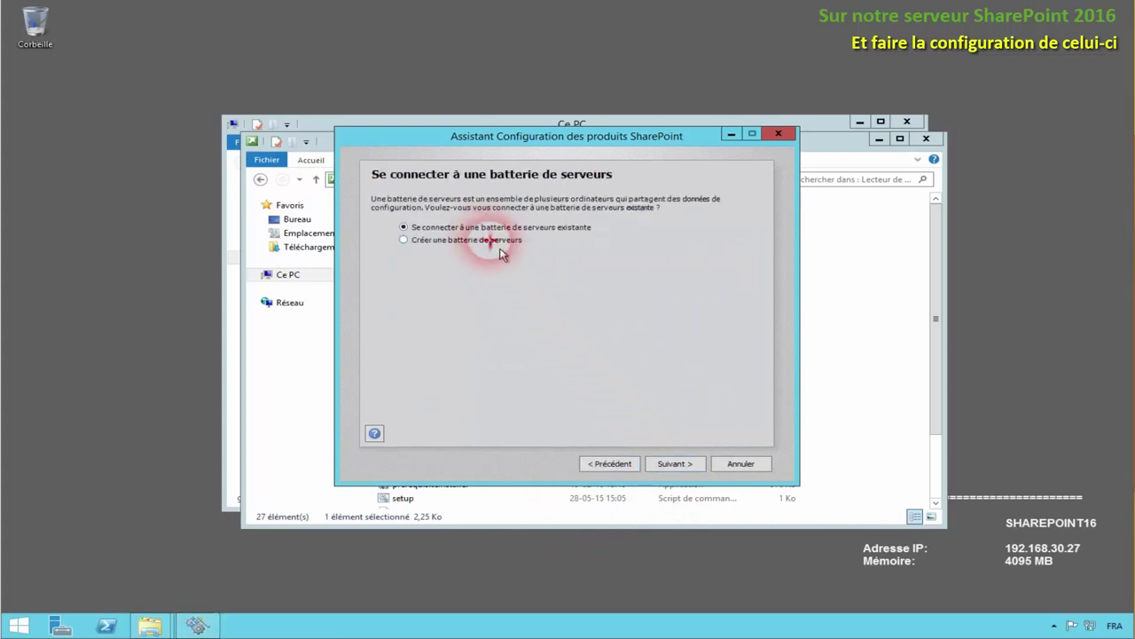
click(677, 464)
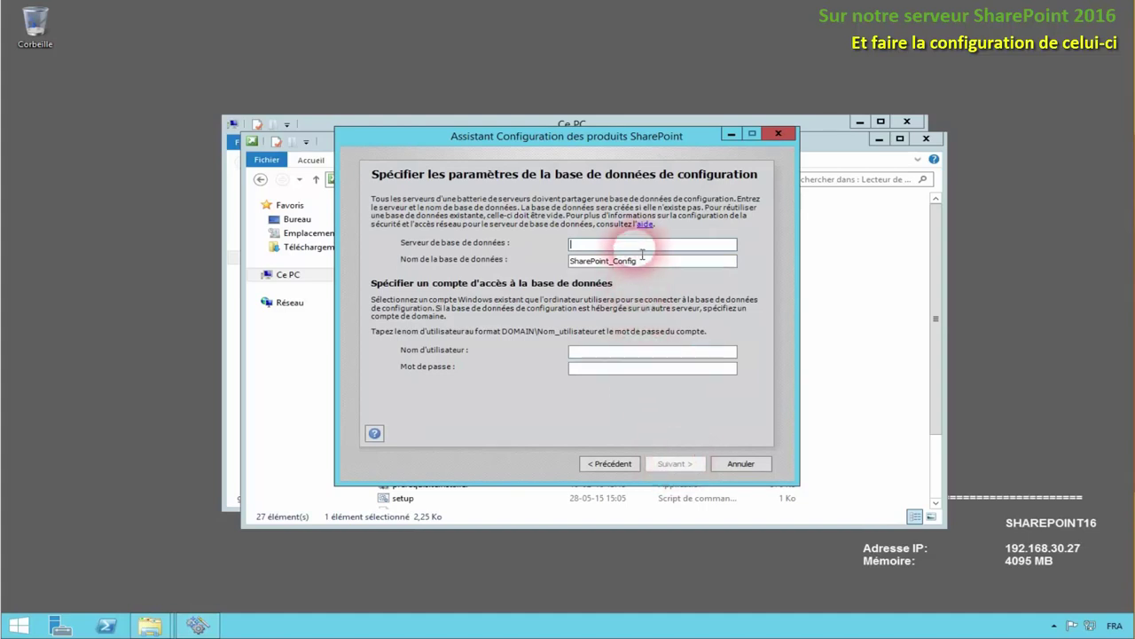
Set the configuration database server to SQL and the access account to frbmg\SVC_sharepoint with its password, and continue to the farm security settings
text(SQL)
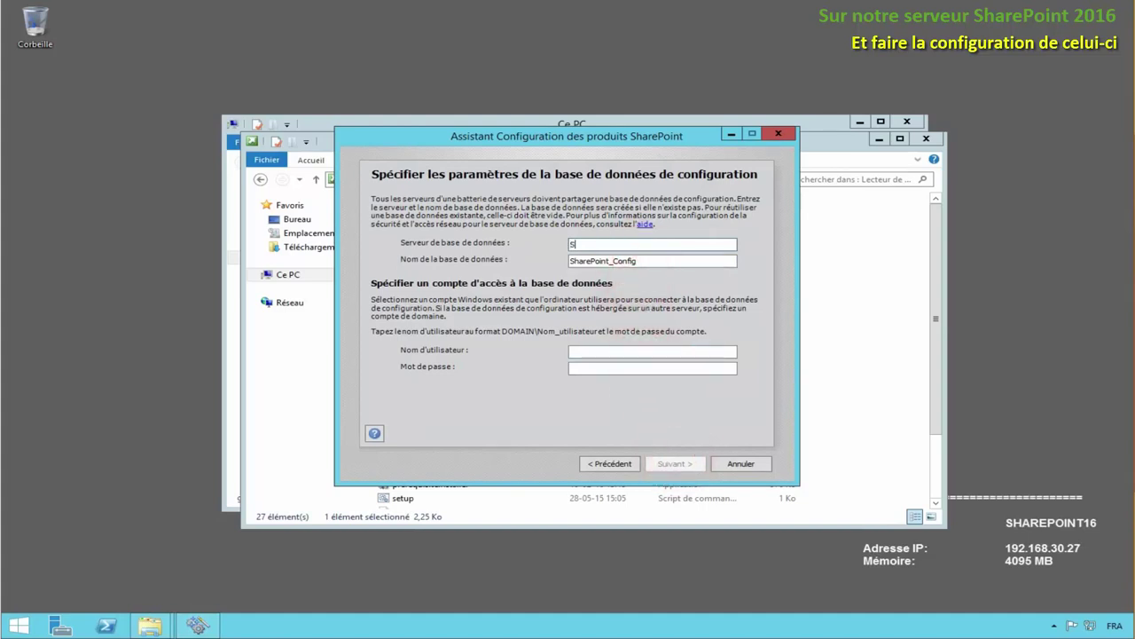
click(621, 353)
text(SVC_sharepoint)
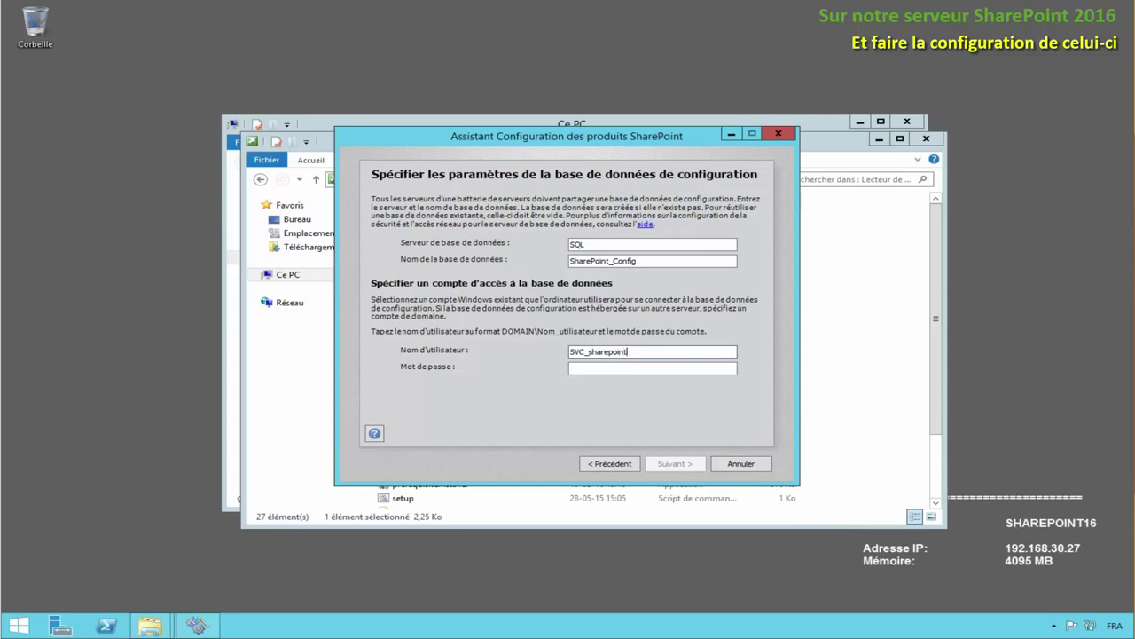
key(Tab)
text(•••••••••••)
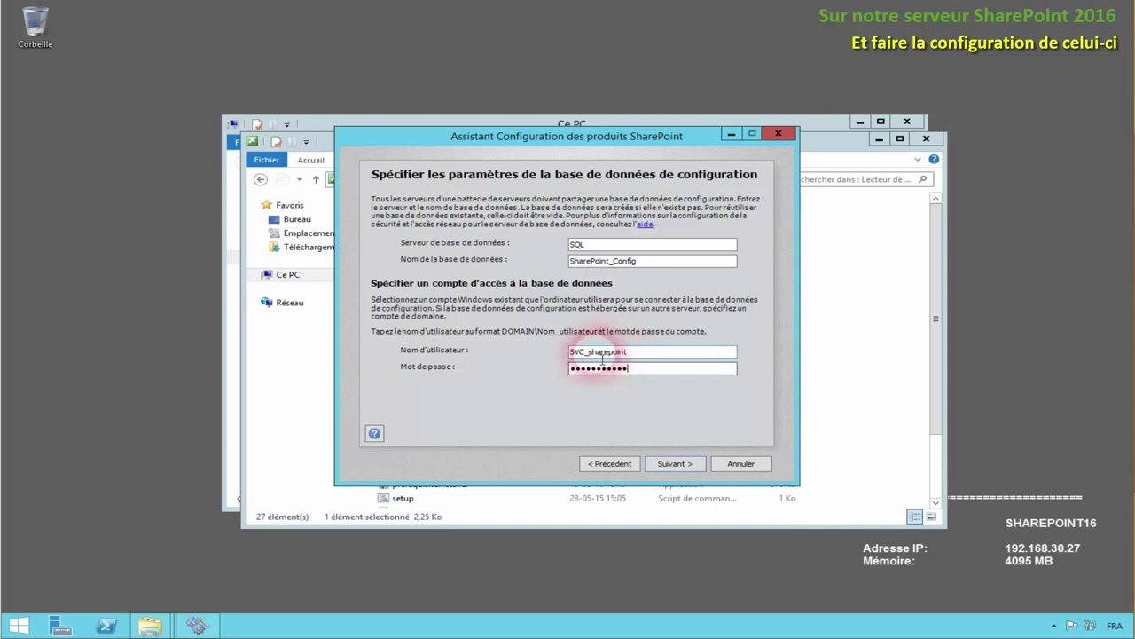
click(577, 353)
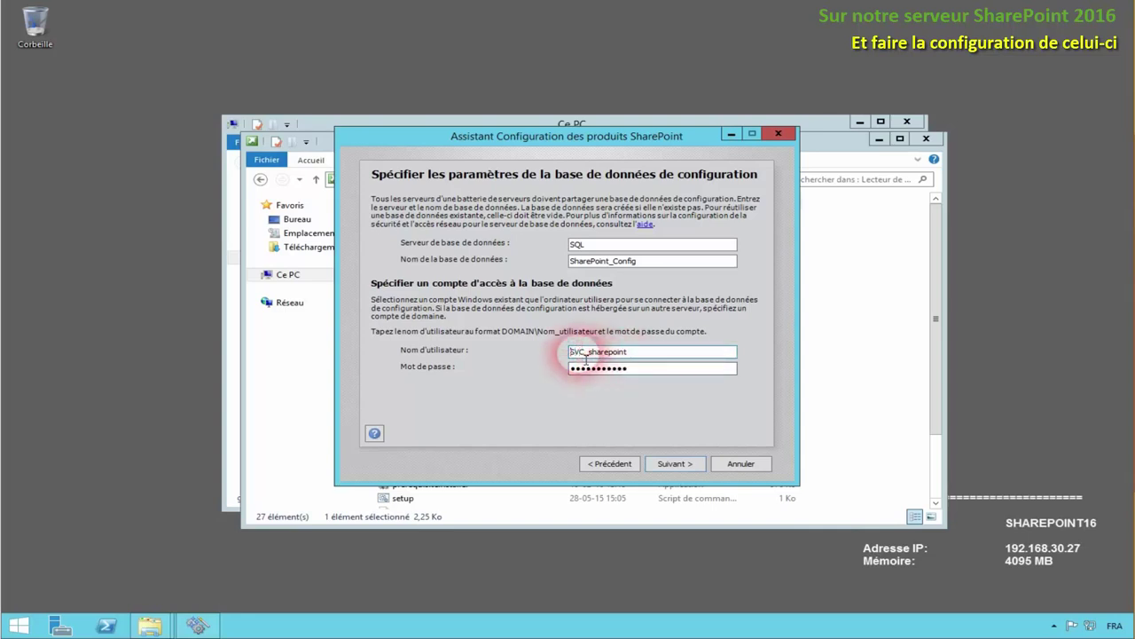
text(frbmg)
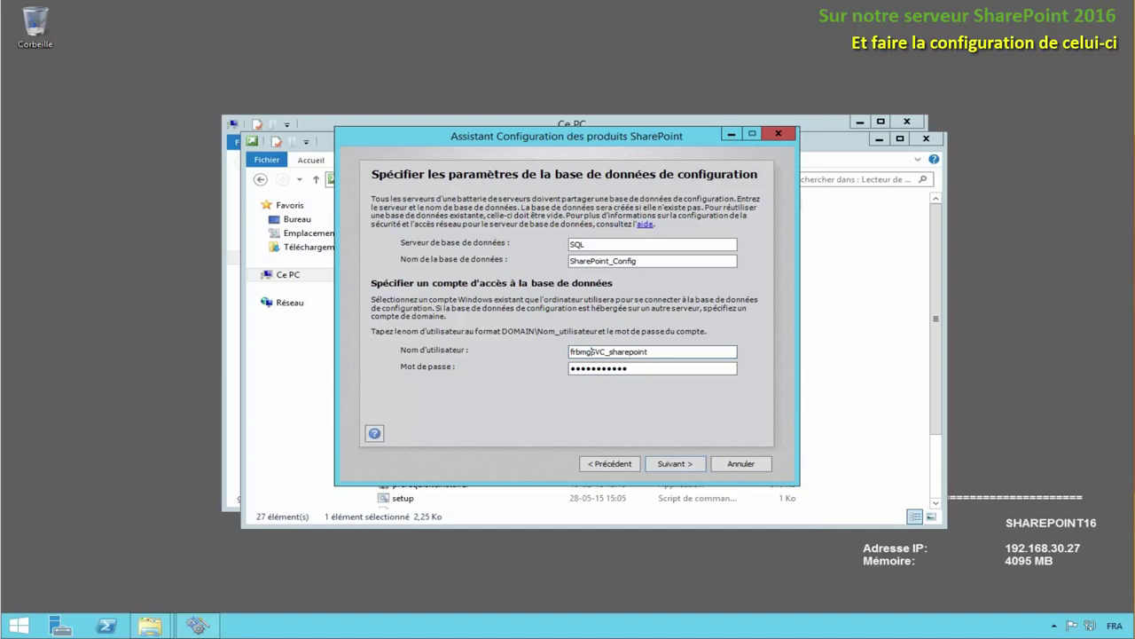
text(\)
click(685, 466)
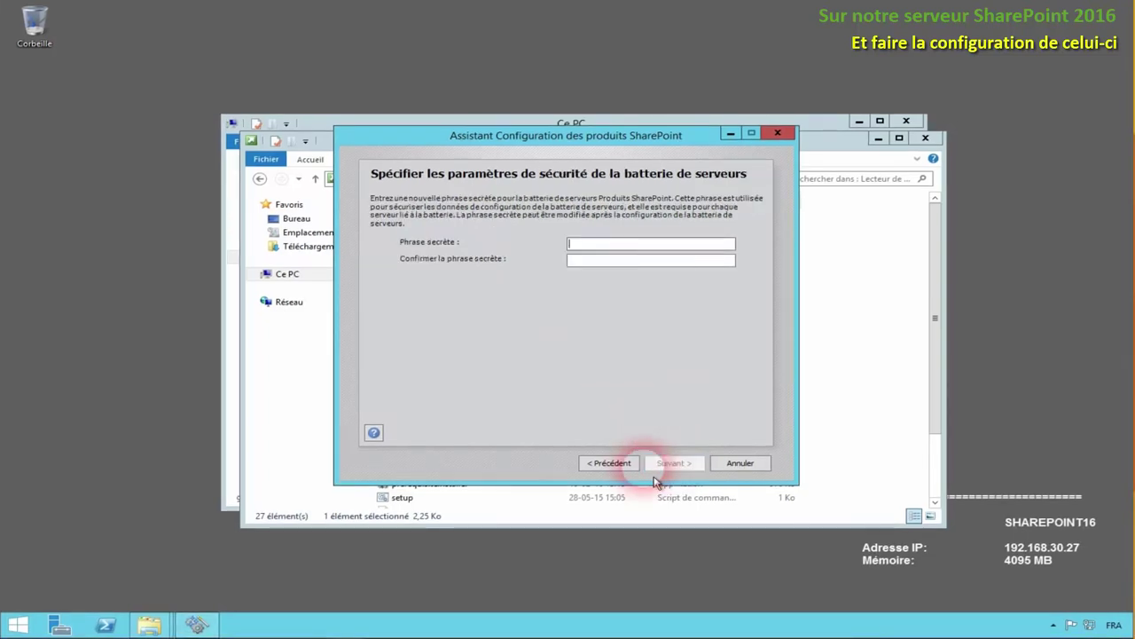
Enter and confirm the farm's secret passphrase and continue to the server role selection
click(663, 248)
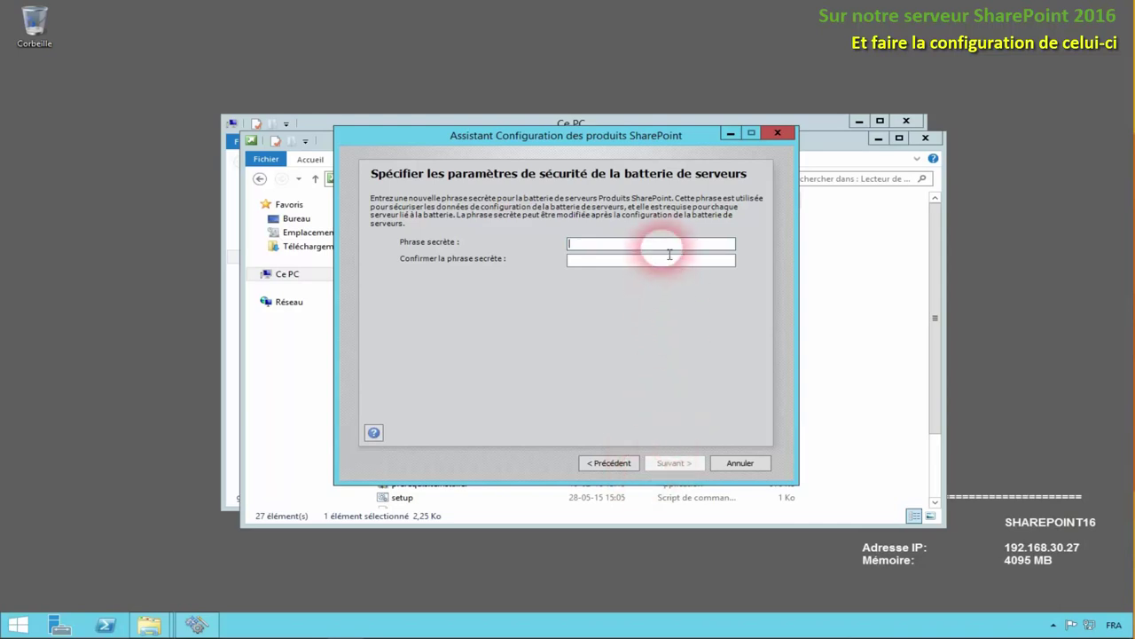
text(*)
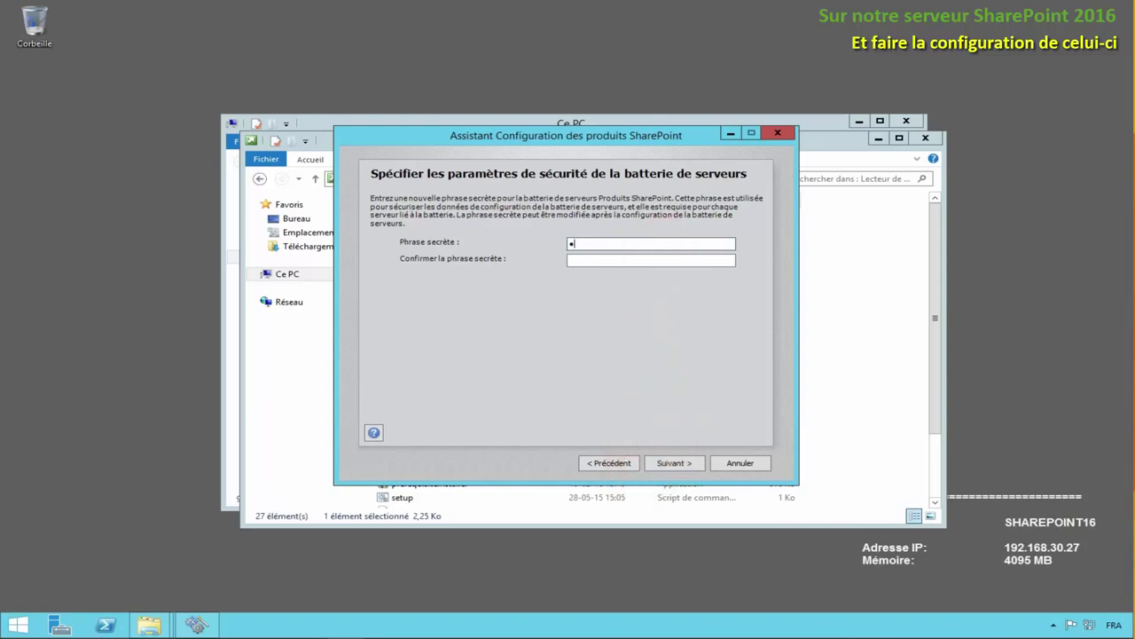
text(**********)
key(Tab)
text(***********)
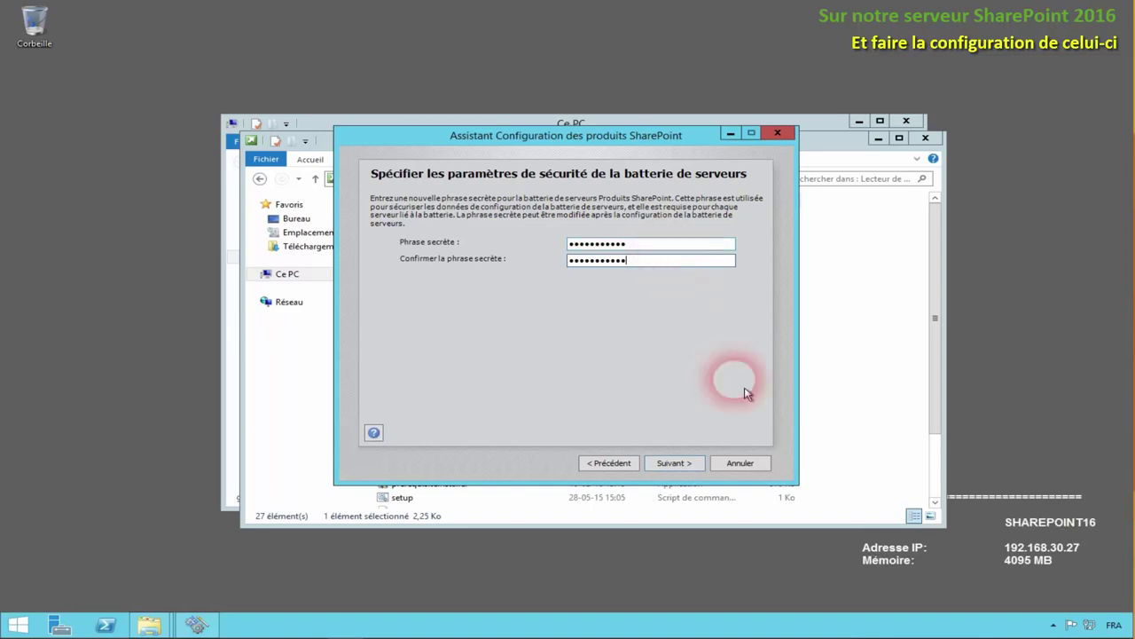
click(677, 467)
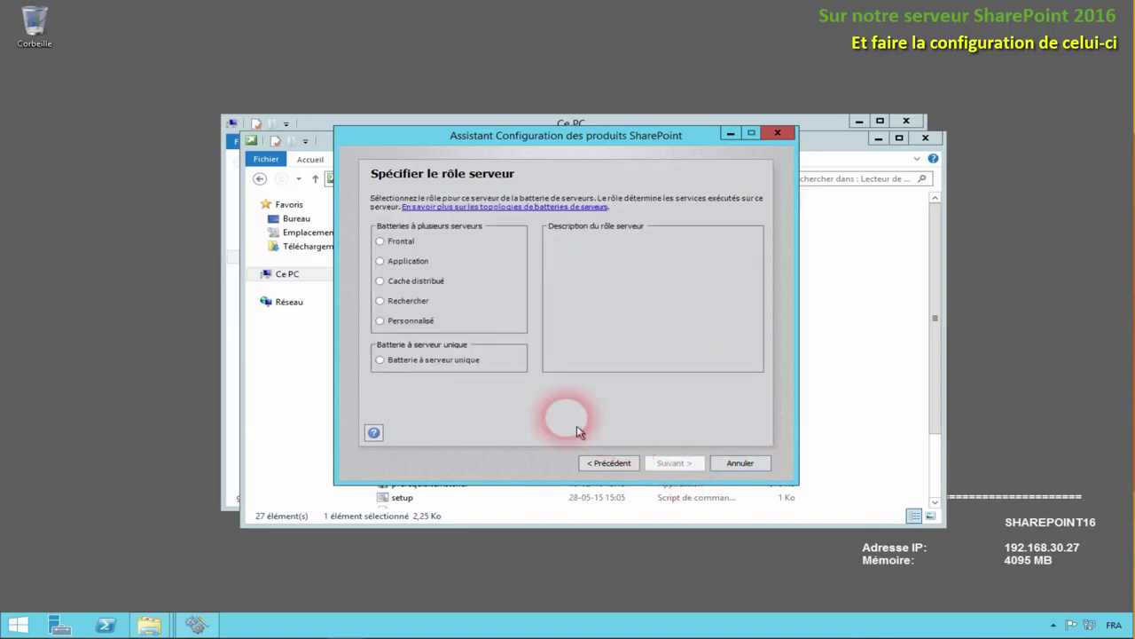
Assign the single-server farm role and set the Central Administration port number to 10443, keeping NTLM authentication
click(471, 375)
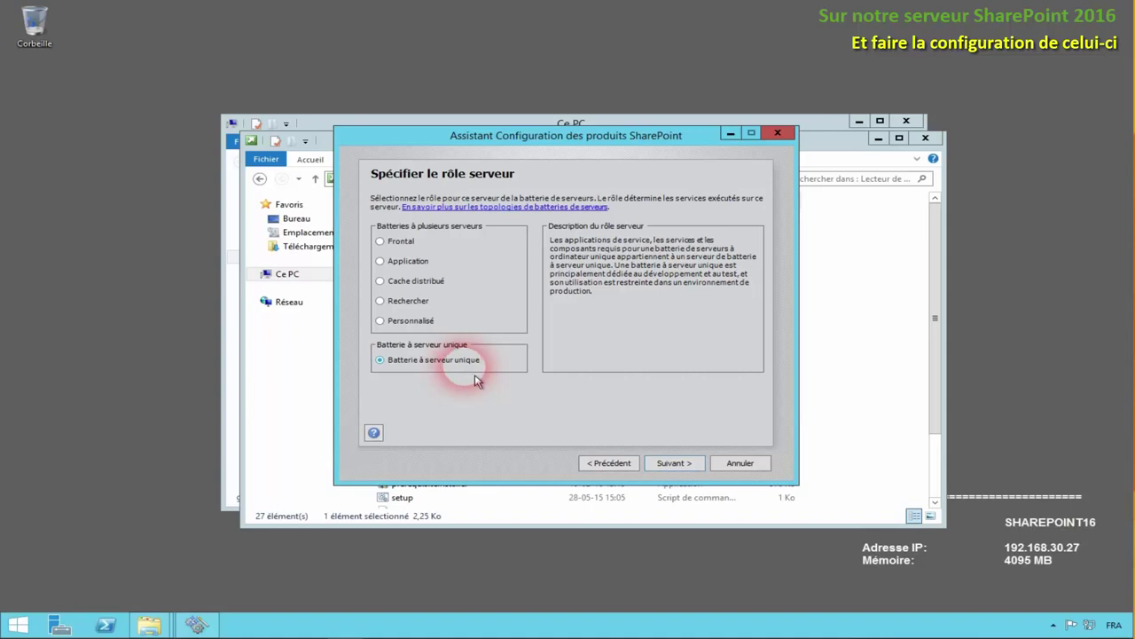
click(680, 465)
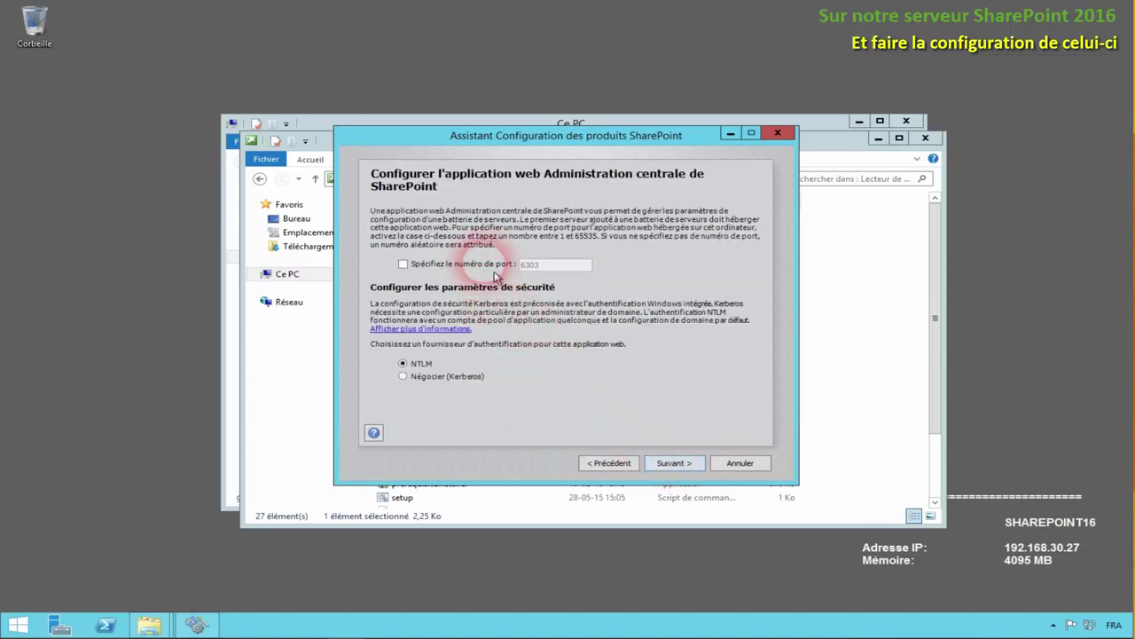
click(403, 263)
text(10443)
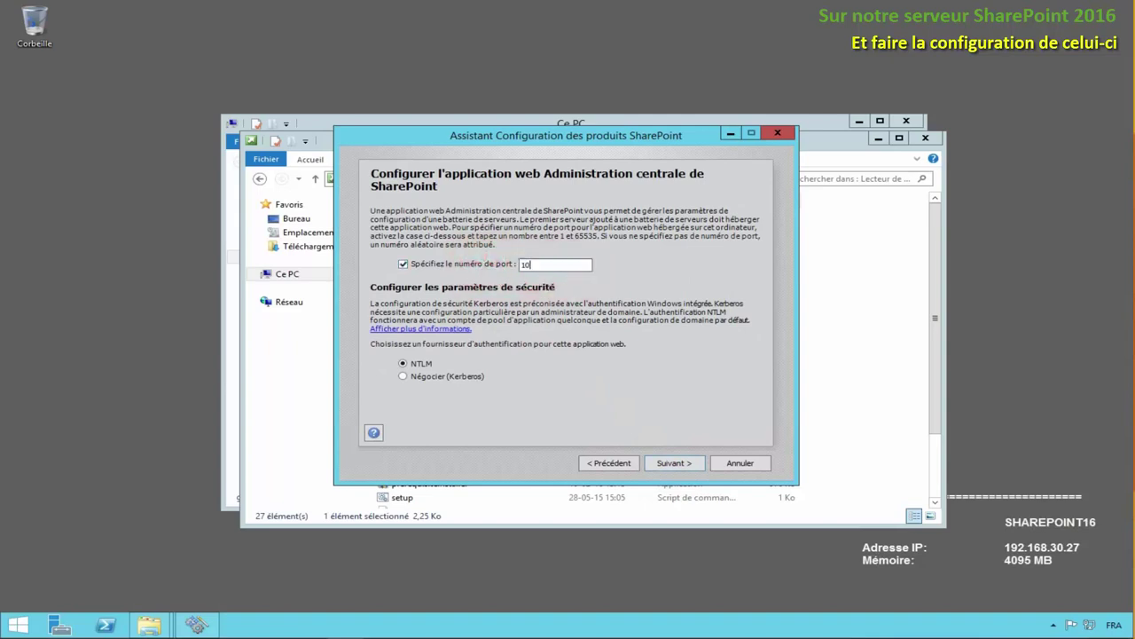
click(674, 468)
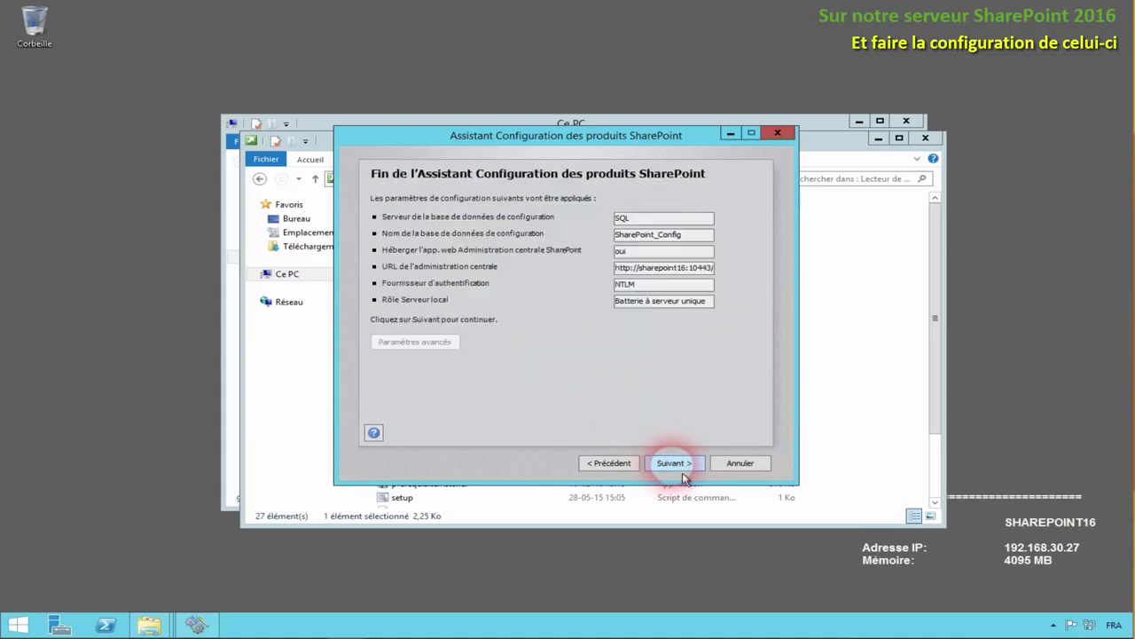
Apply the farm configuration and finish the assistant to launch Central Administration in a maximized browser window
click(682, 474)
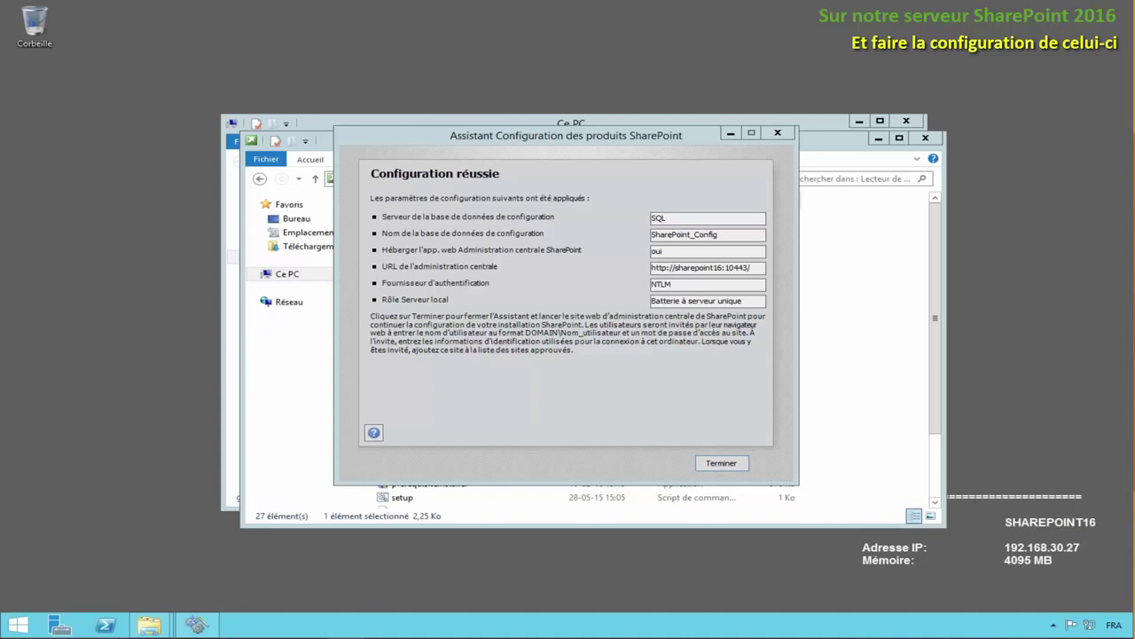
click(718, 463)
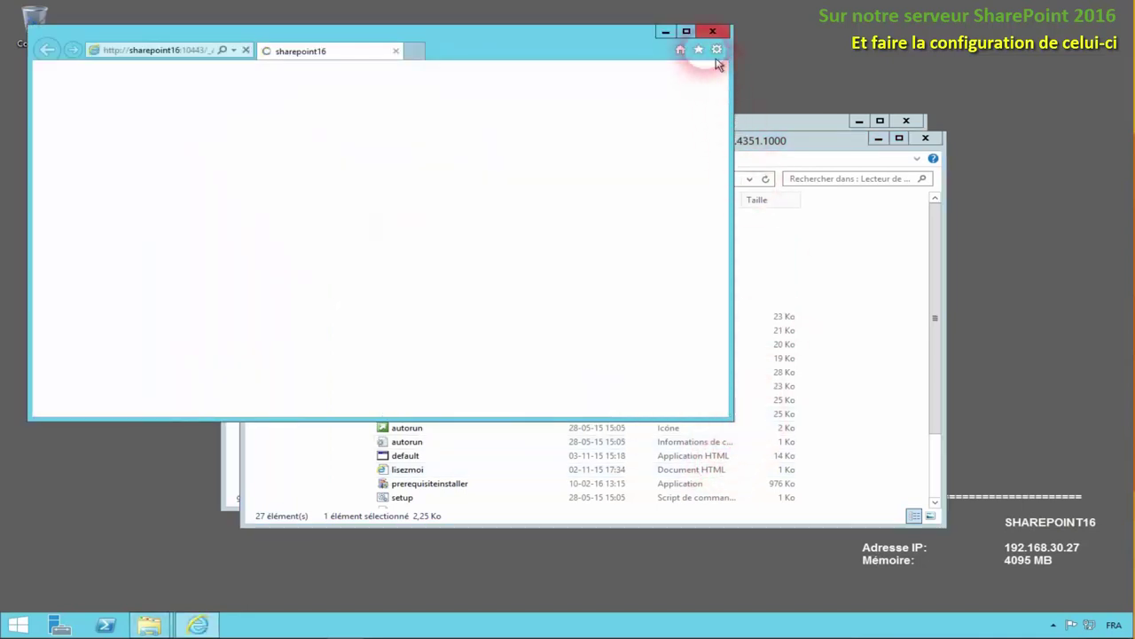
click(688, 32)
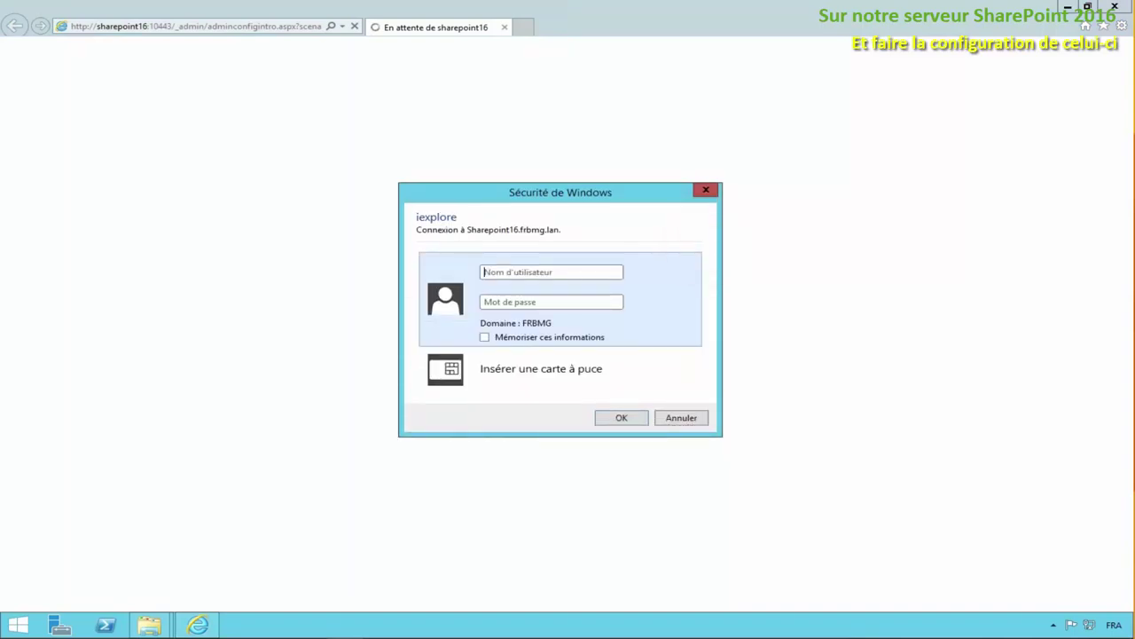
Sign in to the Central Administration site with the administrator's user name and account password
text(franci)
text(s)
text(••)
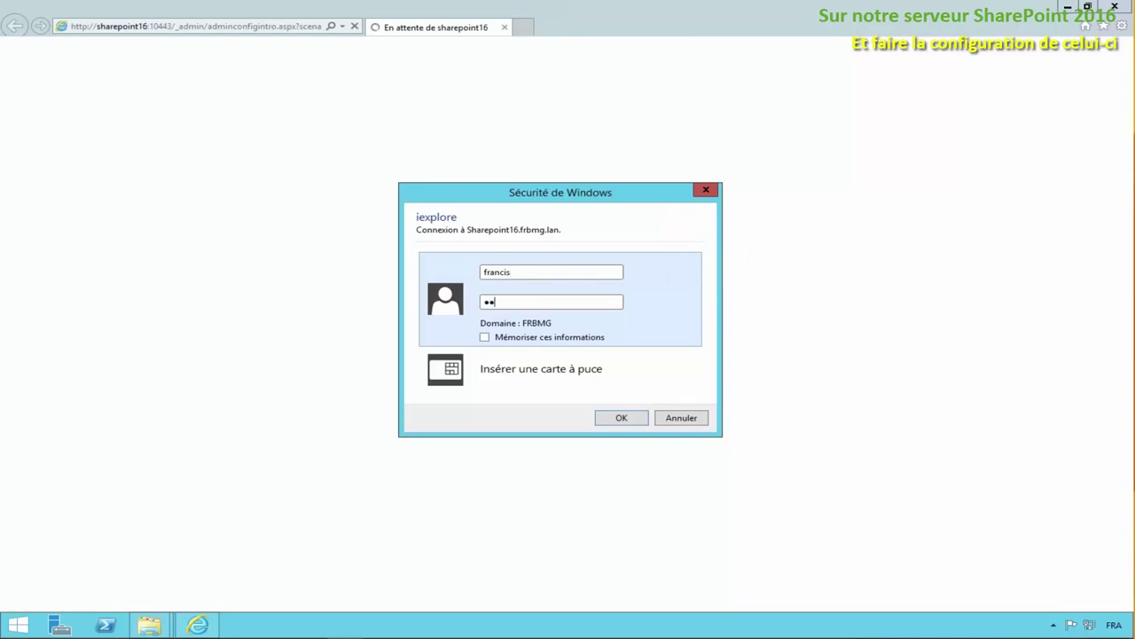
text(•••••••••)
key(Return)
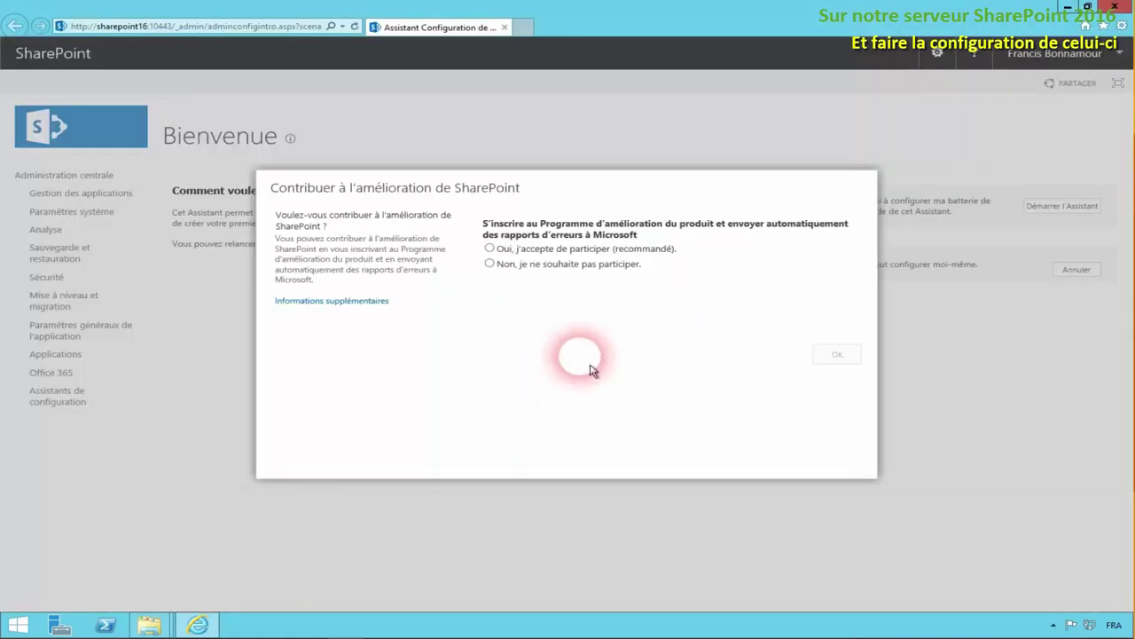
Decline participation in the SharePoint improvement program and start the farm configuration assistant
click(572, 265)
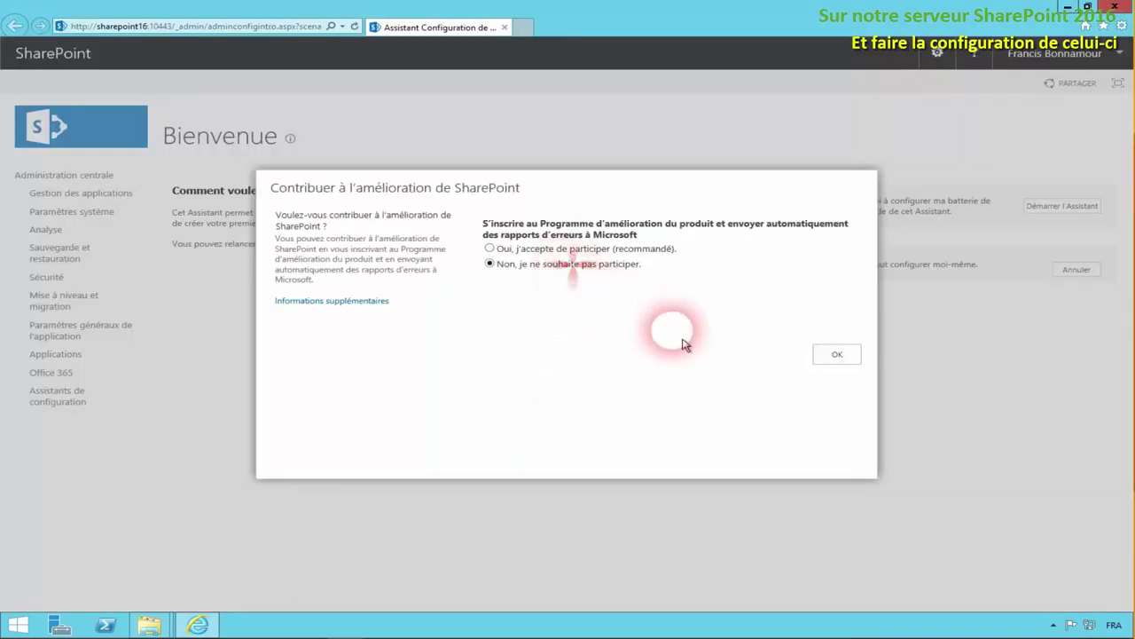
click(835, 356)
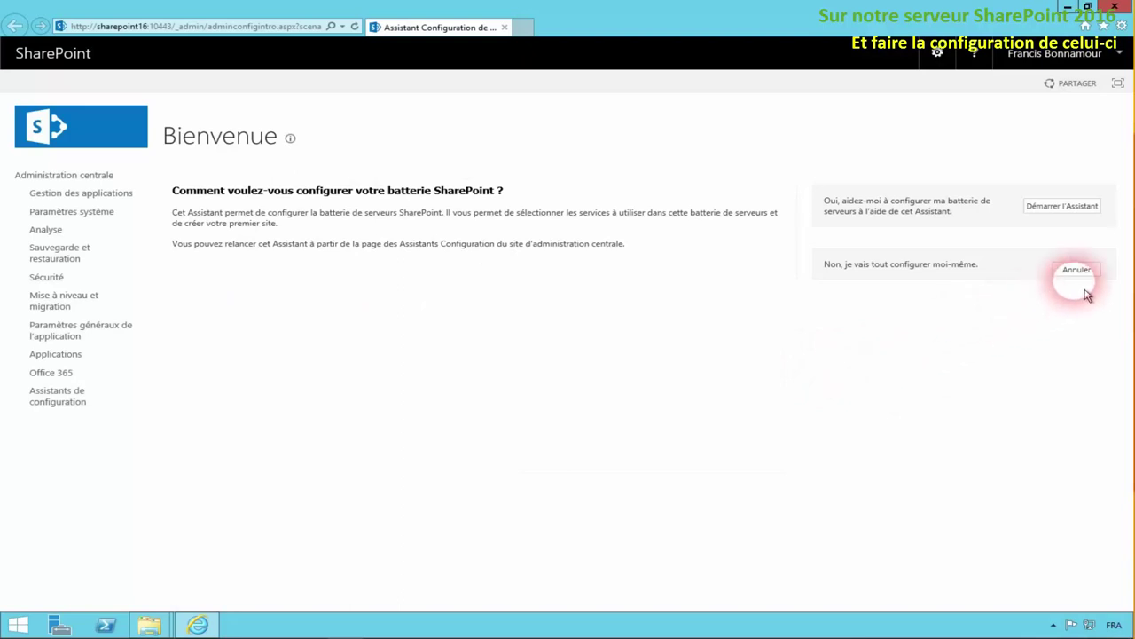
click(1085, 224)
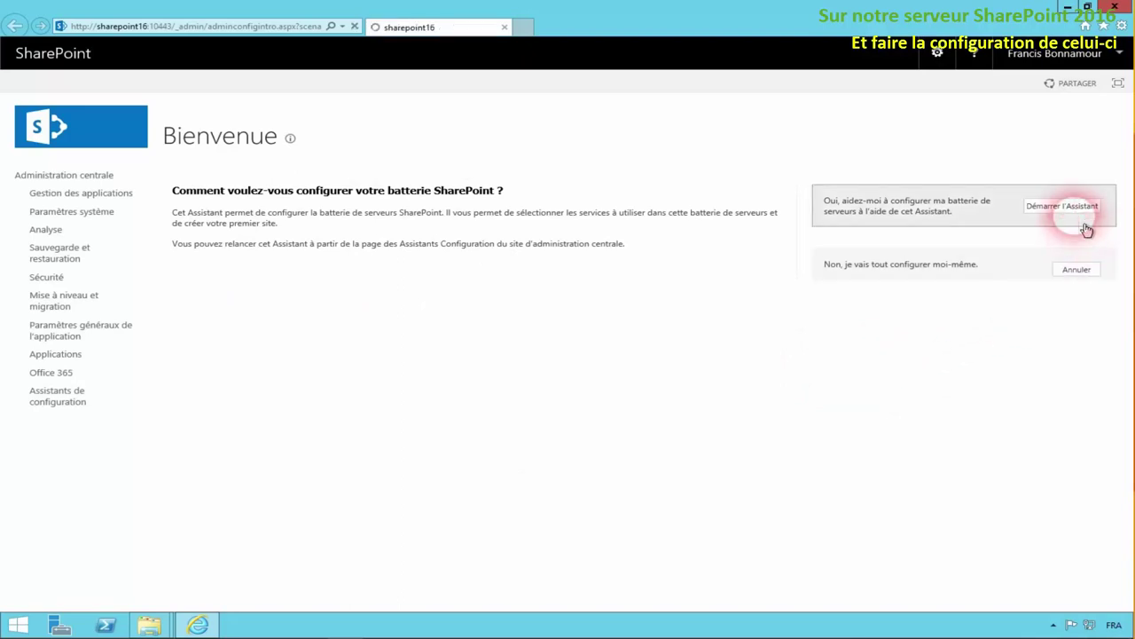